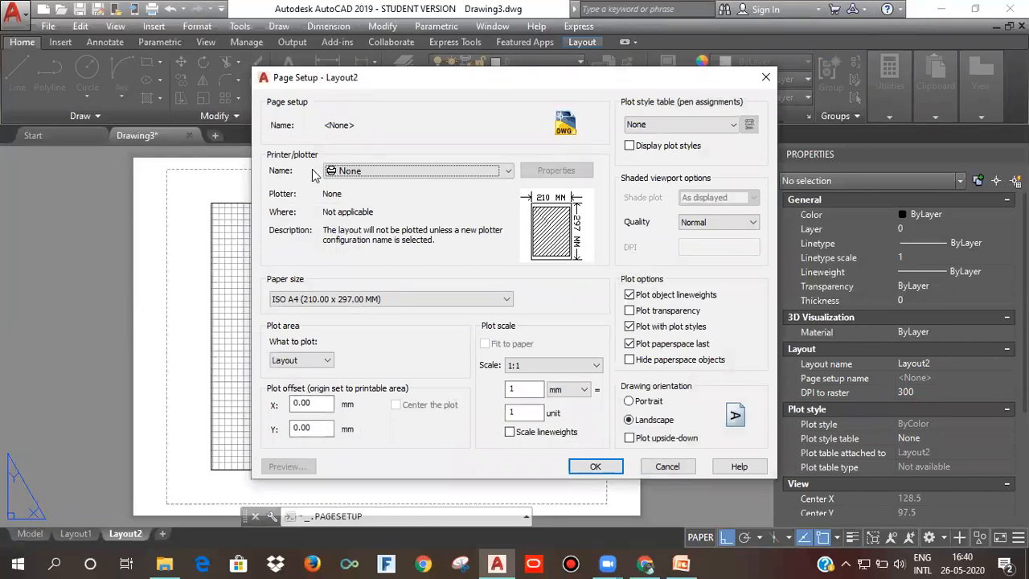
Set Layout2's plotter to DWG To PDF.pc3 and its paper size to ISO full bleed A4 (297.00 x 210.00 MM).
{"action": "left_click", "coordinate": [396, 172]}
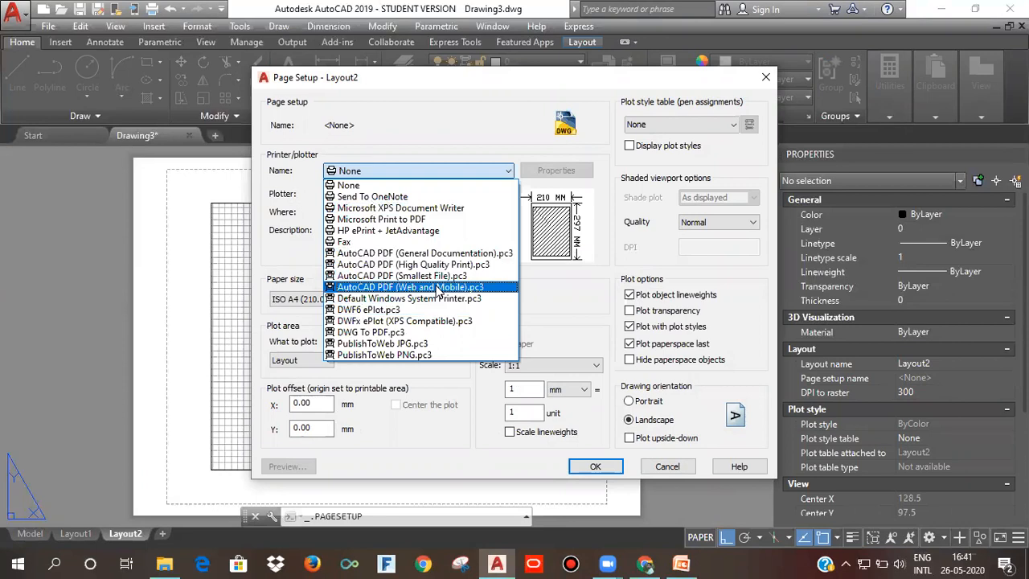
{"action": "left_click", "coordinate": [421, 332]}
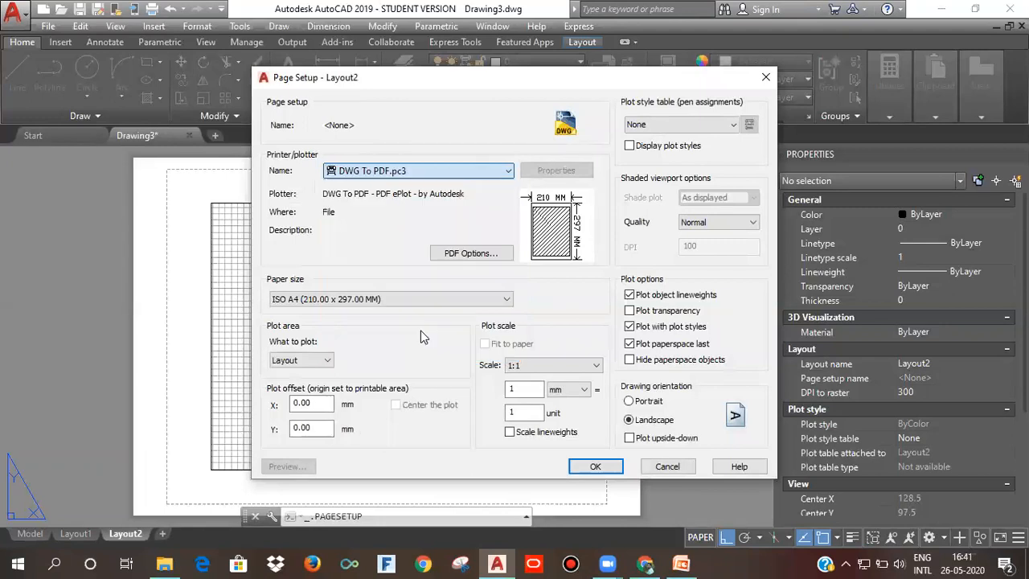
{"action": "left_click", "coordinate": [338, 303]}
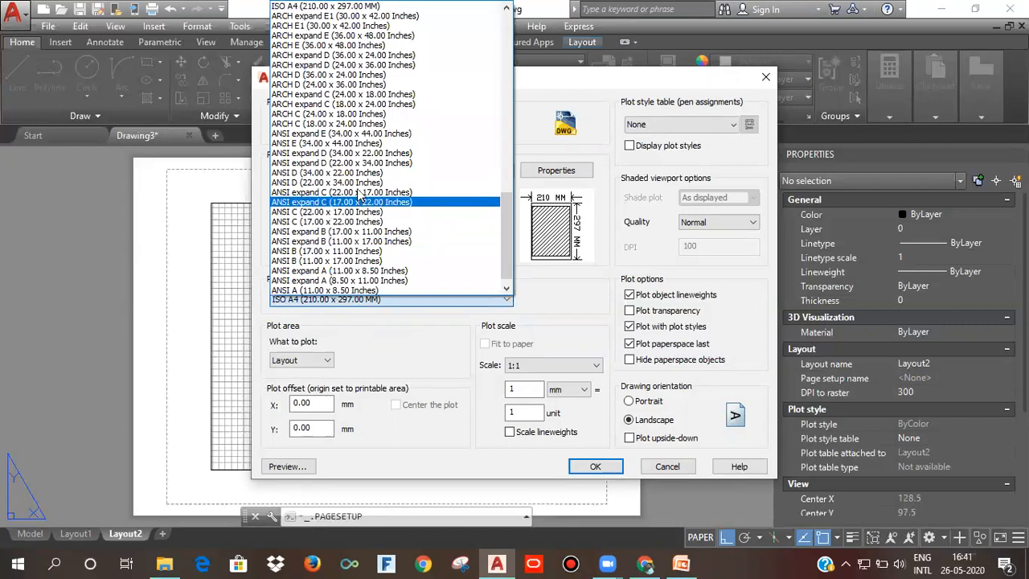
{"action": "scroll", "coordinate": [332, 129], "scroll_direction": "up", "scroll_amount": 20}
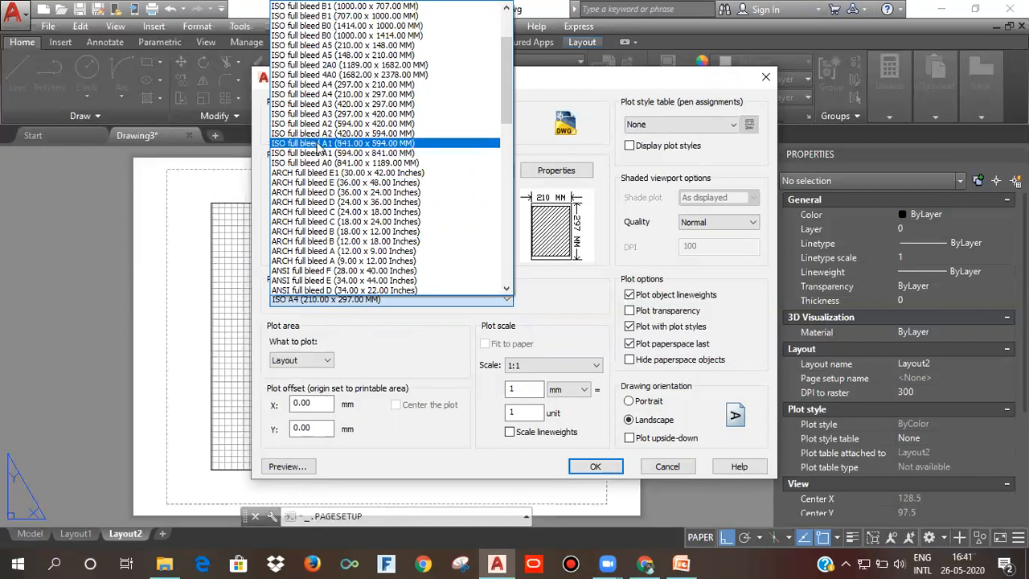
{"action": "left_click", "coordinate": [346, 87]}
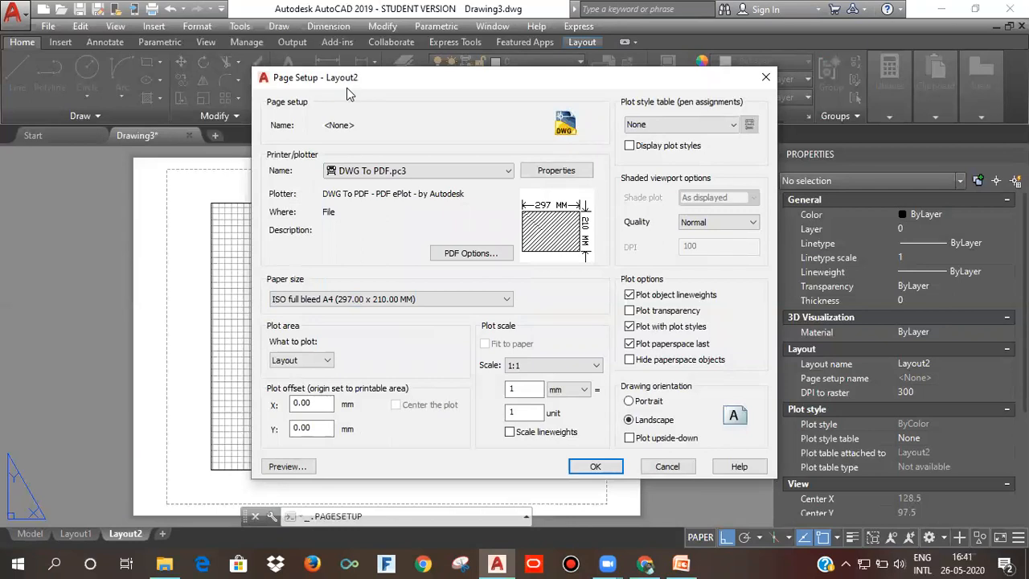
{"action": "left_click", "coordinate": [304, 360]}
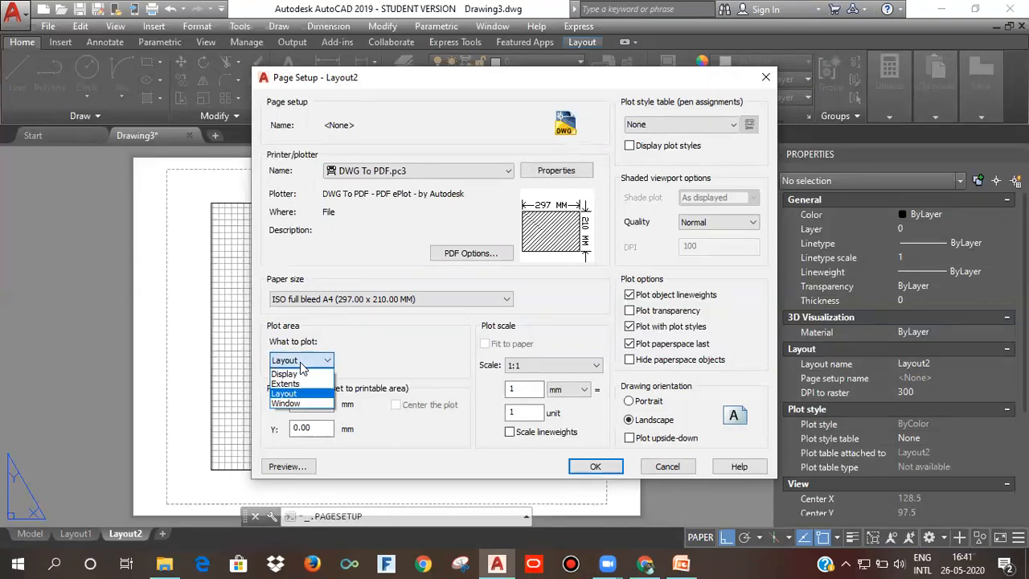
{"action": "left_click", "coordinate": [301, 363]}
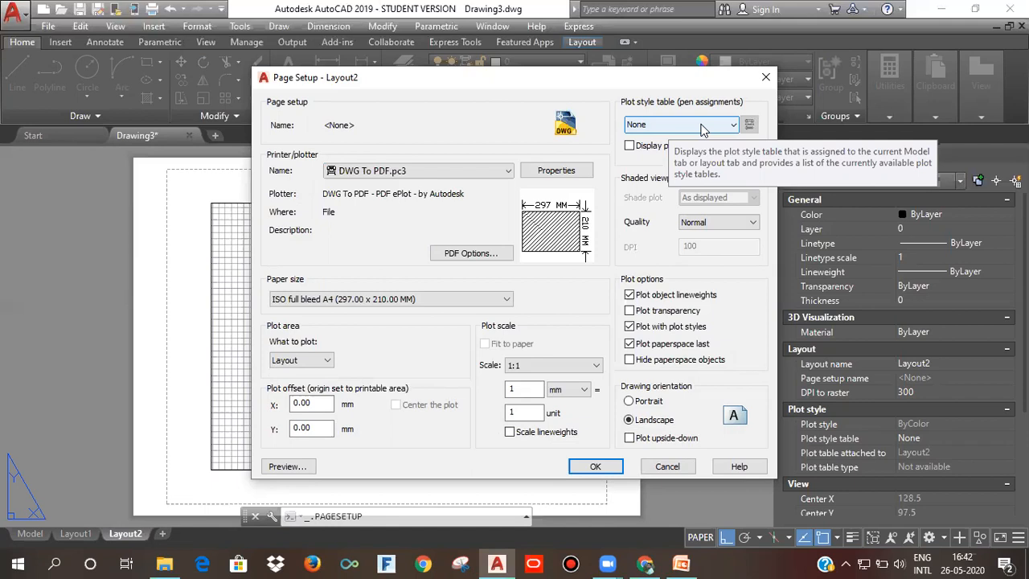
Assign the monochrome.ctb plot style table, turn off plotting of object lineweights, and apply the page setup.
{"action": "left_click", "coordinate": [702, 127]}
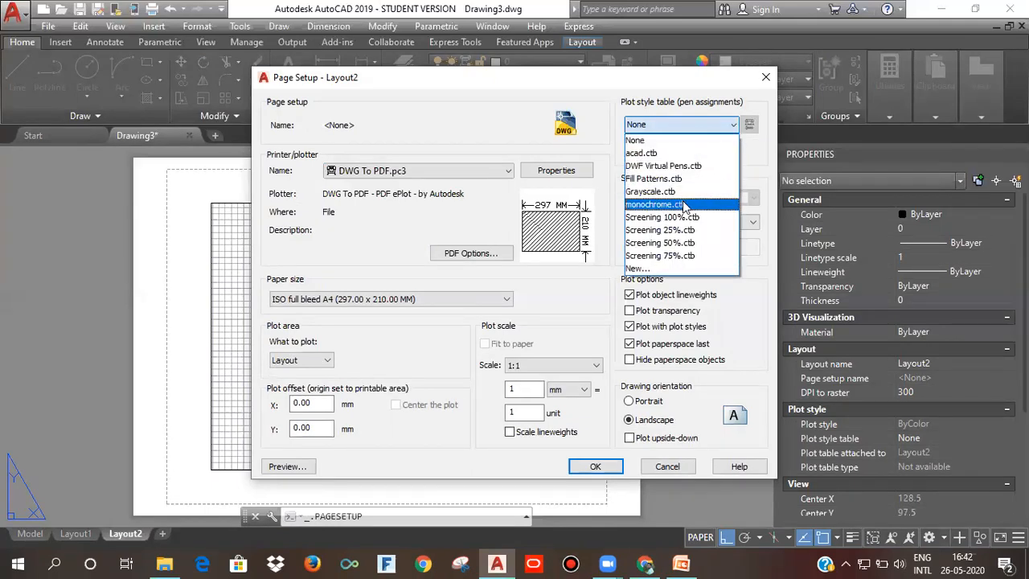
{"action": "left_click", "coordinate": [683, 204]}
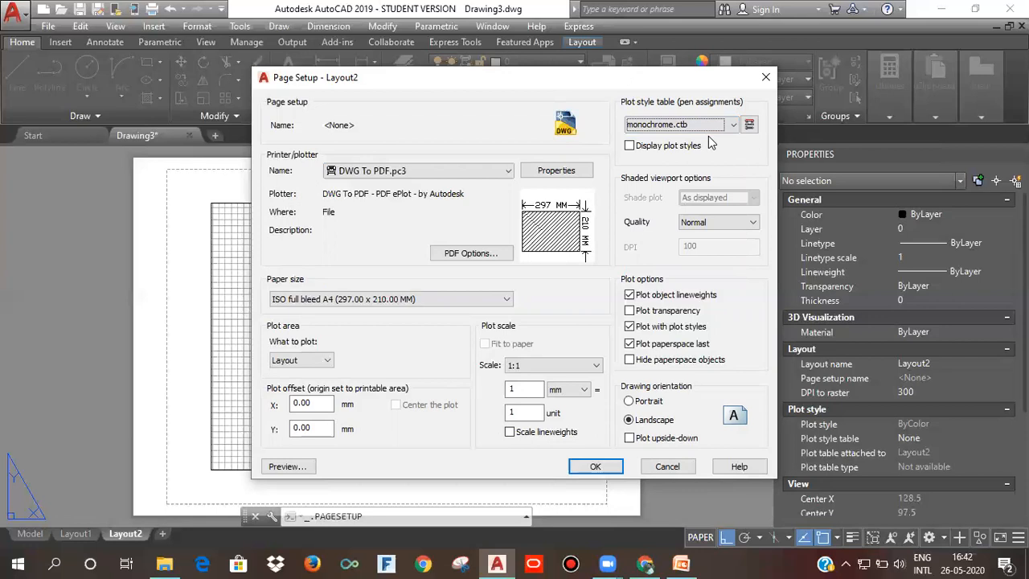
{"action": "left_click", "coordinate": [655, 296]}
{"action": "left_click", "coordinate": [680, 296]}
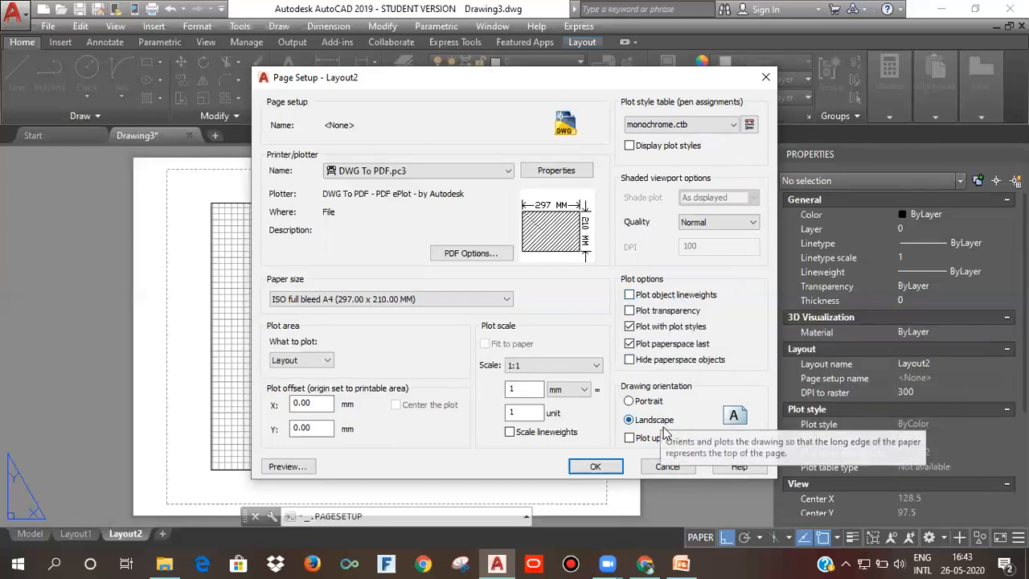
{"action": "left_click", "coordinate": [600, 466]}
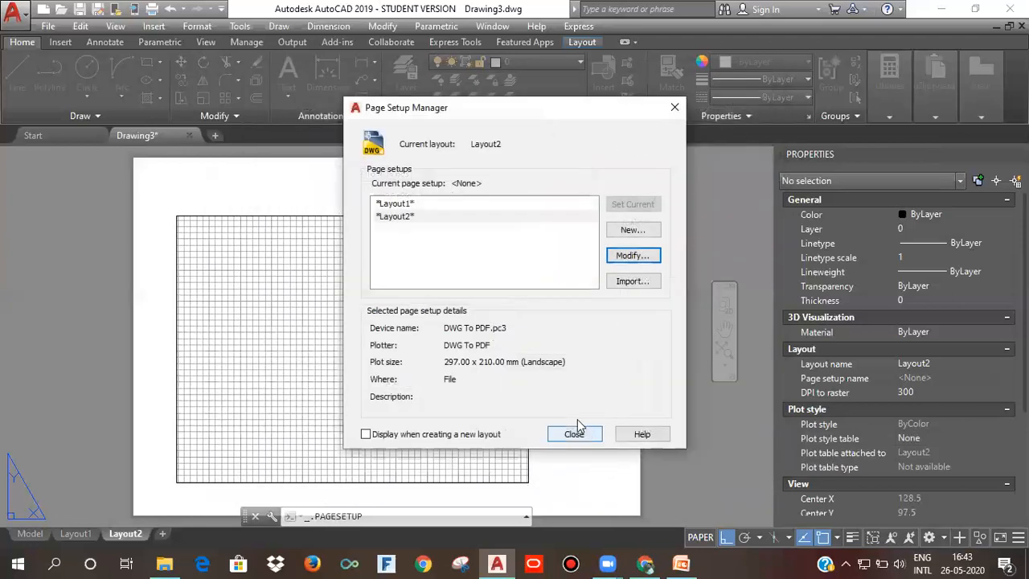
{"action": "left_click", "coordinate": [575, 435]}
Delete the existing viewport from Layout2.
{"action": "left_click", "coordinate": [374, 215]}
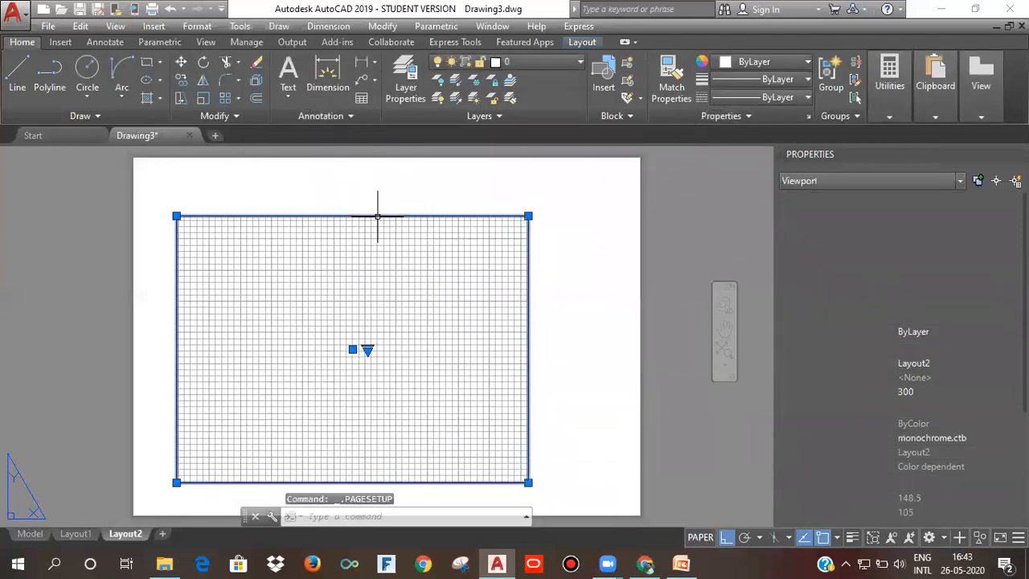
{"action": "key", "text": "Delete"}
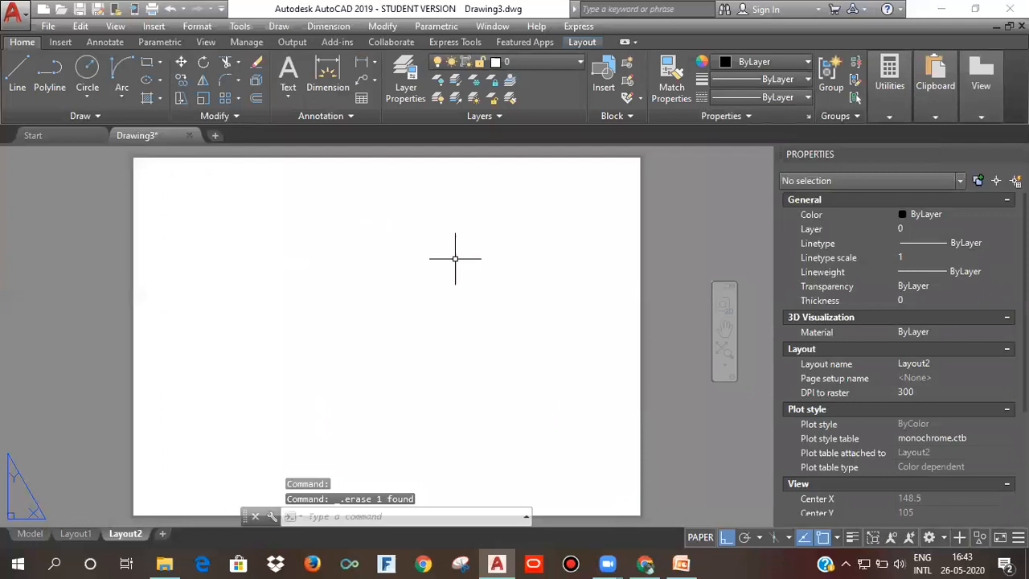
Draw a rectangle in model space with a perimeter of about 1270 units.
{"action": "left_click", "coordinate": [26, 535]}
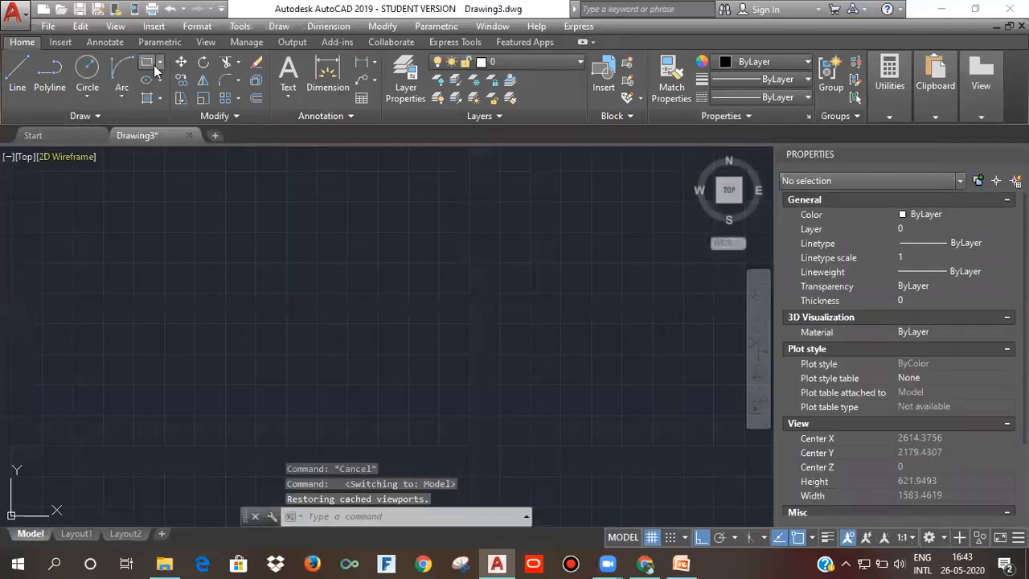
{"action": "left_click", "coordinate": [148, 62]}
{"action": "left_click", "coordinate": [245, 199]}
{"action": "left_click", "coordinate": [487, 345]}
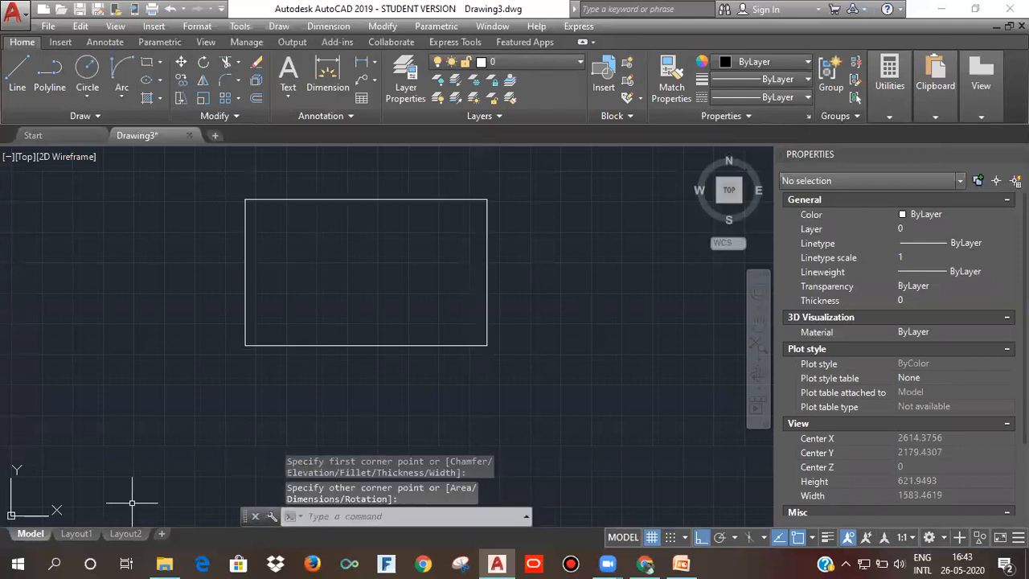
Create a rectangular viewport on Layout2 that covers most of the sheet.
{"action": "left_click", "coordinate": [77, 534]}
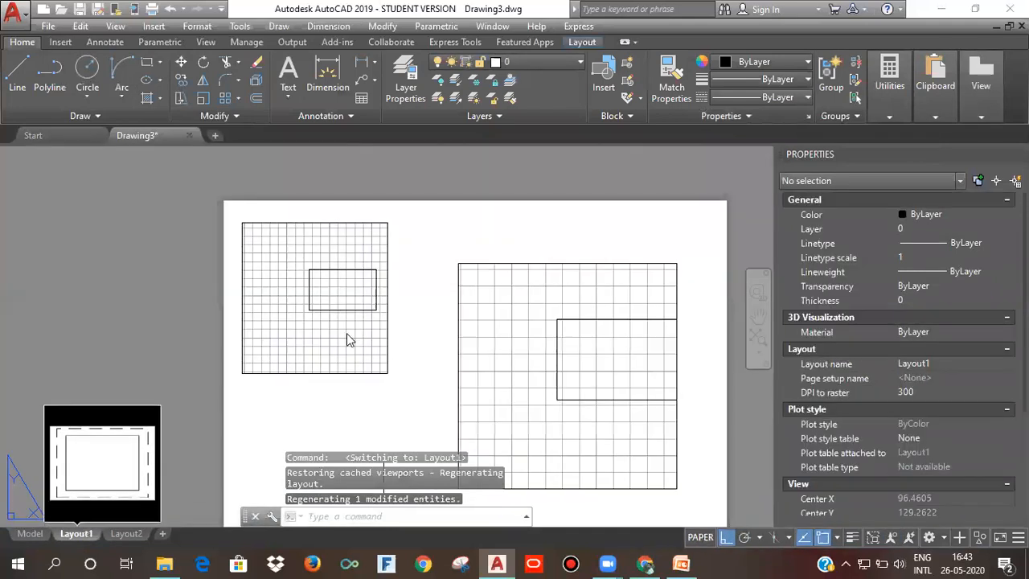
{"action": "left_click", "coordinate": [126, 534]}
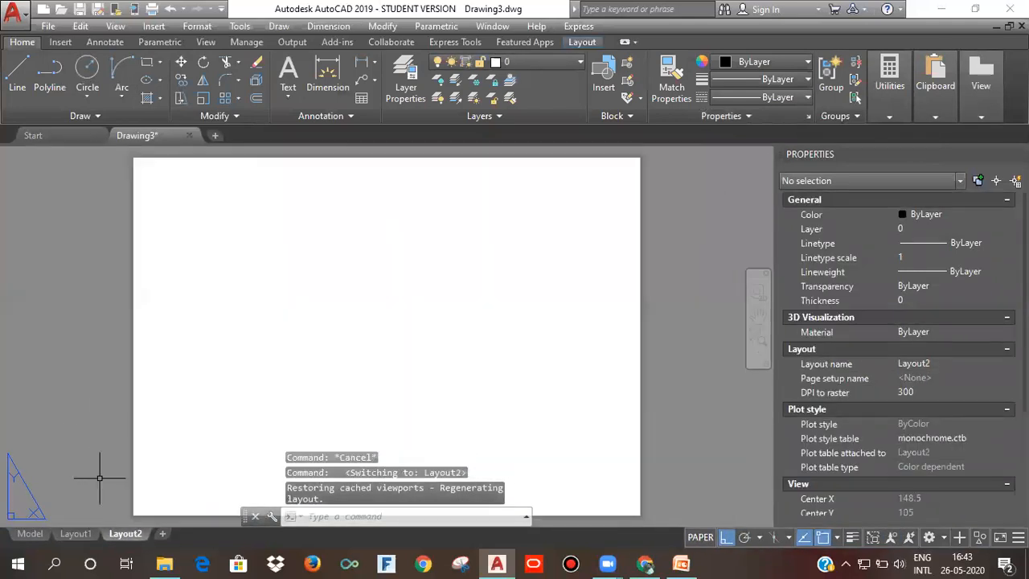
{"action": "left_click", "coordinate": [582, 42]}
{"action": "left_click", "coordinate": [153, 61]}
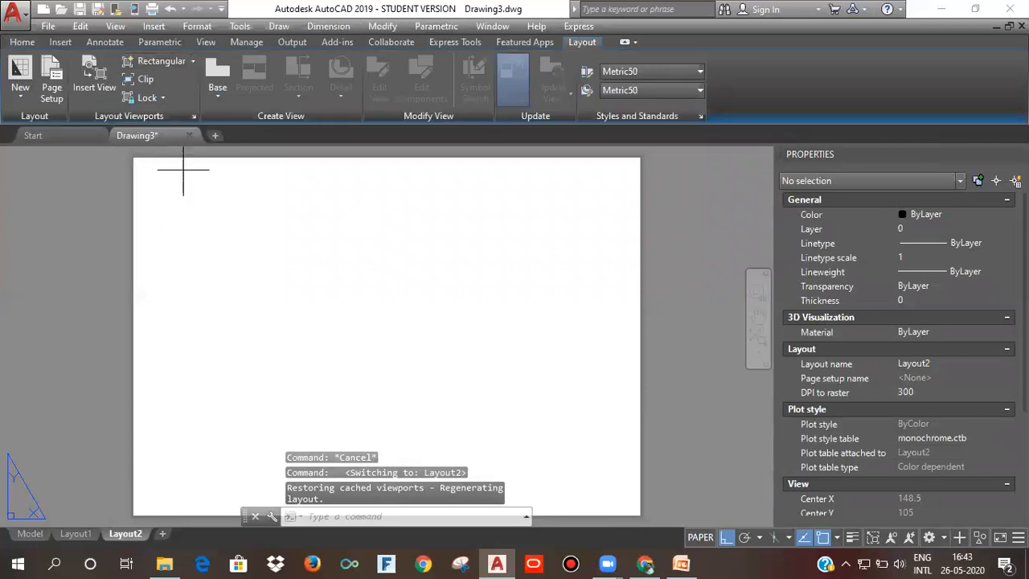
{"action": "left_click", "coordinate": [162, 179]}
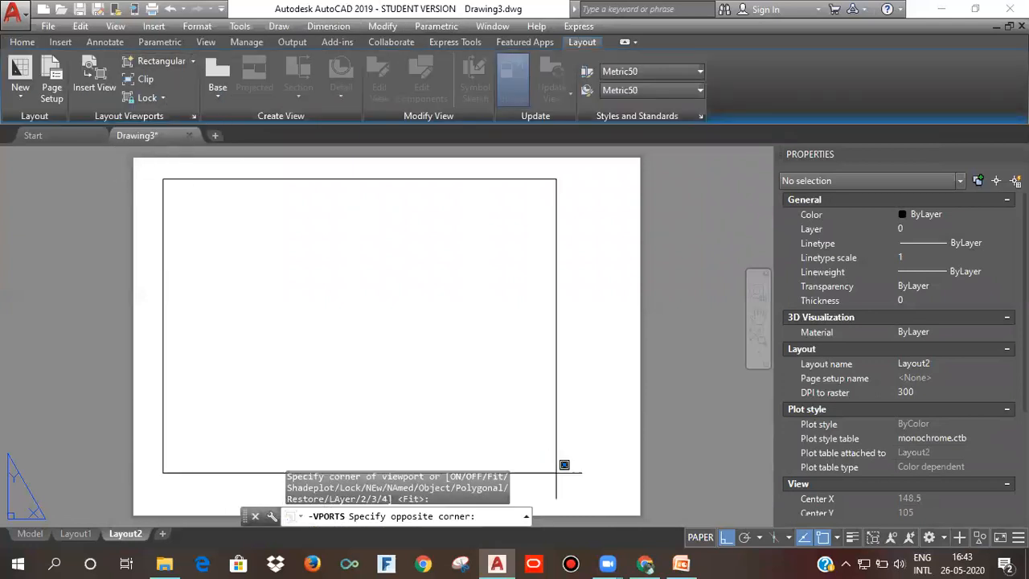
{"action": "left_click", "coordinate": [579, 485]}
Show the model rectangle smaller inside the new viewport and turn off the viewport's grid, ending in paper space.
{"action": "double_click", "coordinate": [440, 360]}
{"action": "scroll", "coordinate": [438, 360], "scroll_direction": "down", "scroll_amount": 5}
{"action": "left_click", "coordinate": [677, 537]}
{"action": "key", "text": "Escape"}
{"action": "double_click", "coordinate": [123, 460]}
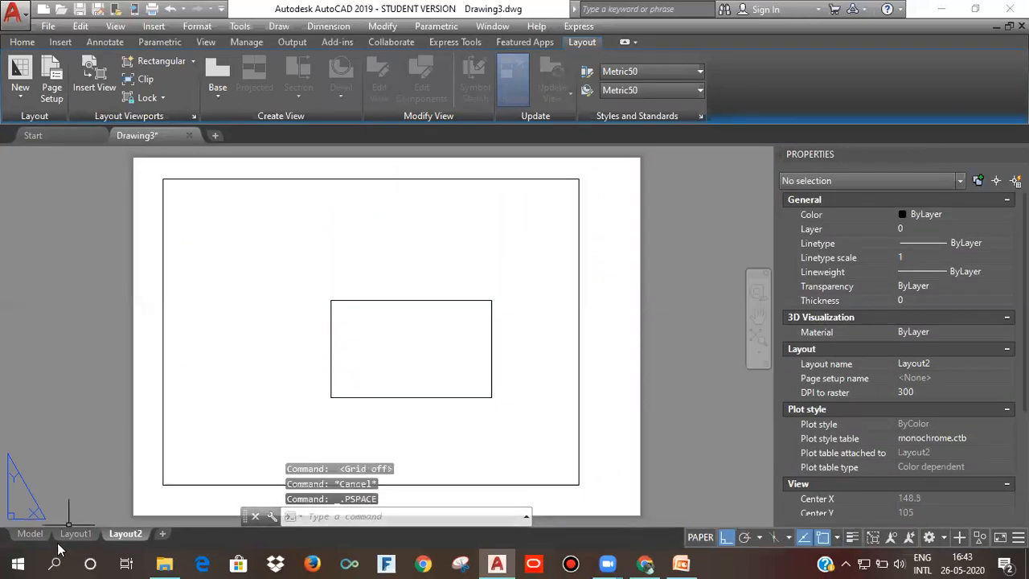
Preview the single-sheet plot of Layout2 with the monochrome plot style, and leave without plotting.
{"action": "right_click", "coordinate": [110, 537]}
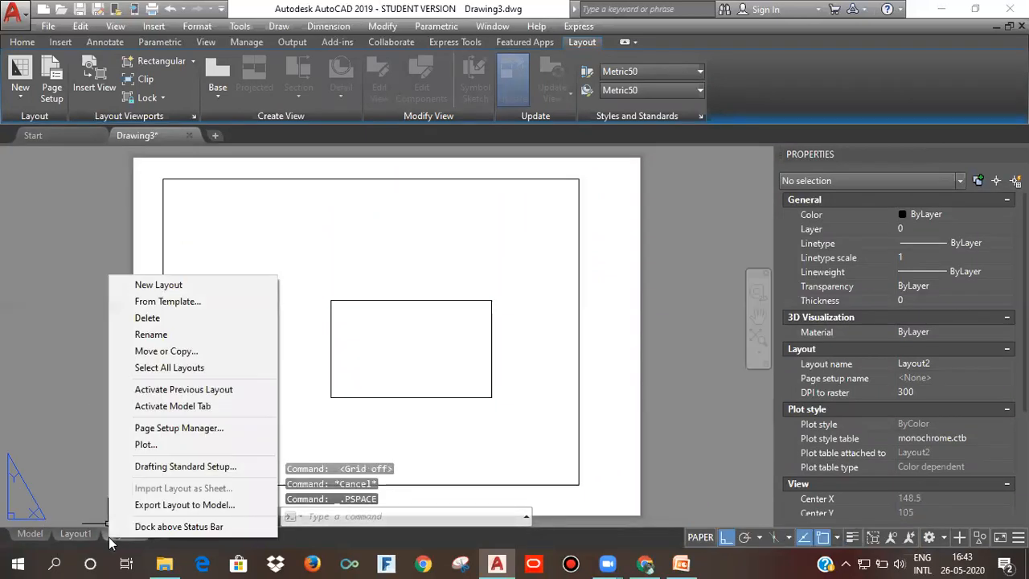
{"action": "left_click", "coordinate": [175, 450]}
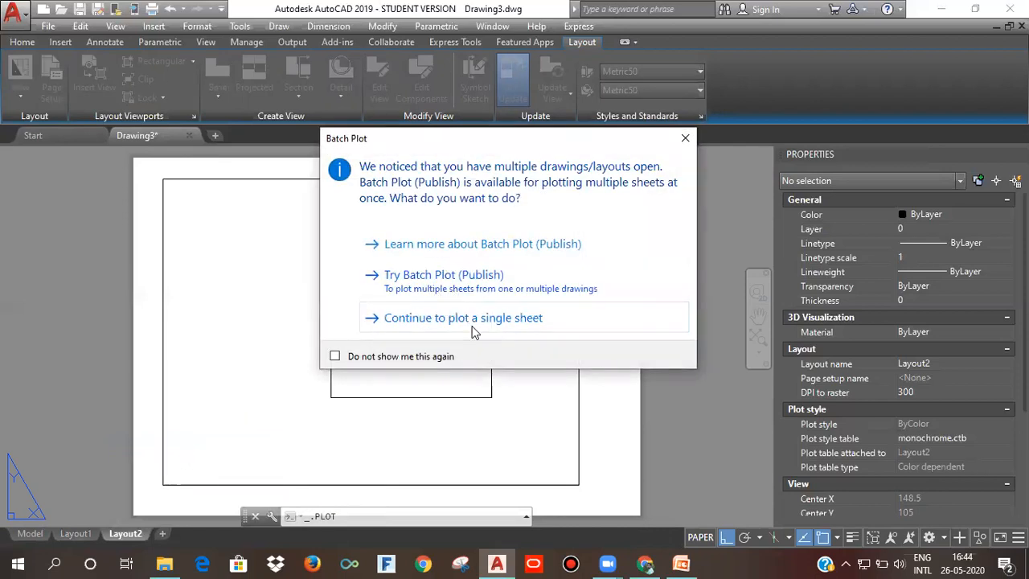
{"action": "left_click", "coordinate": [473, 326]}
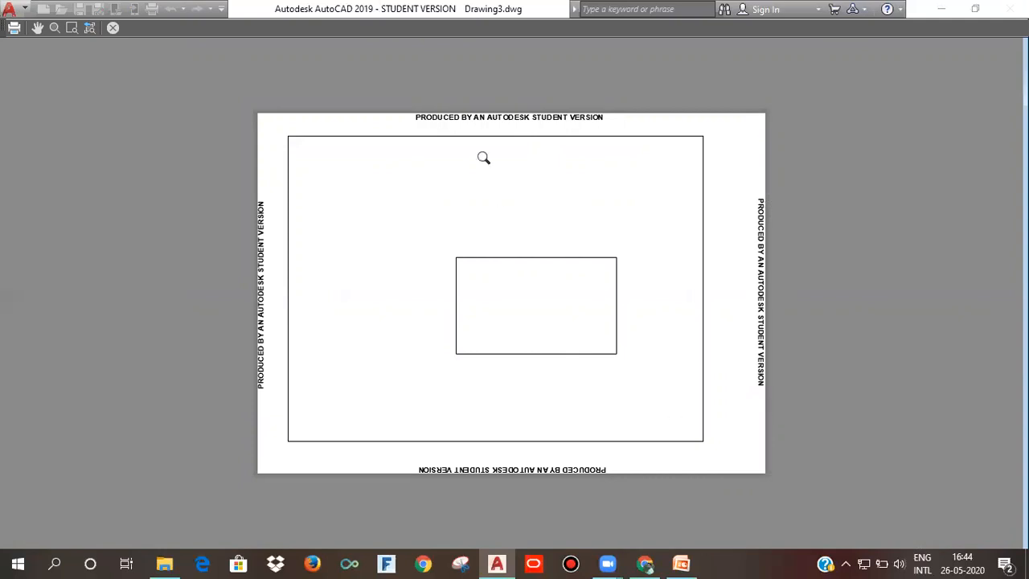
{"action": "key", "text": "Escape"}
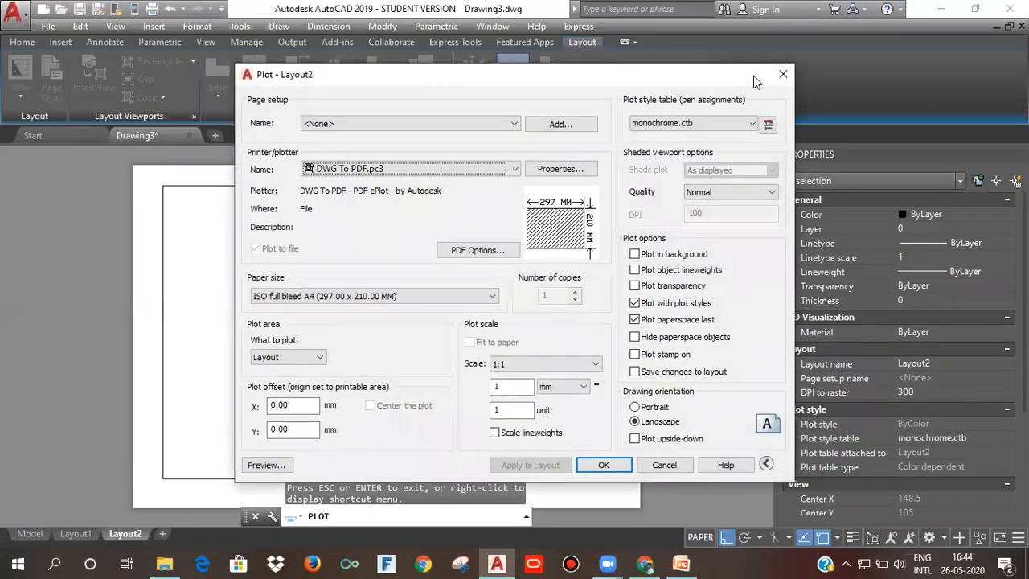
{"action": "key", "text": "Escape"}
Change the model-space rectangle's color to yellow 248,215,49.
{"action": "left_click", "coordinate": [30, 533]}
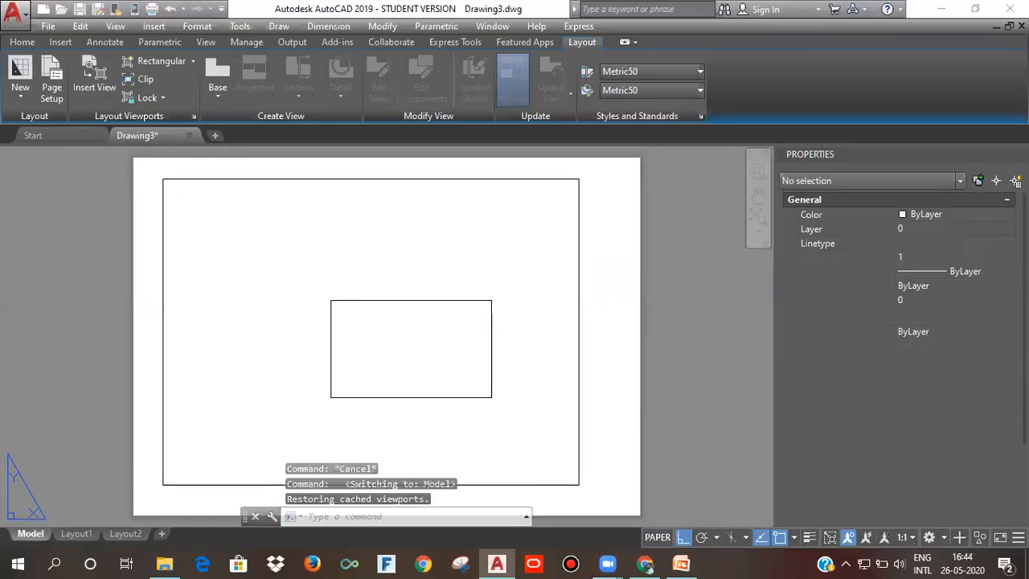
{"action": "left_click", "coordinate": [423, 345]}
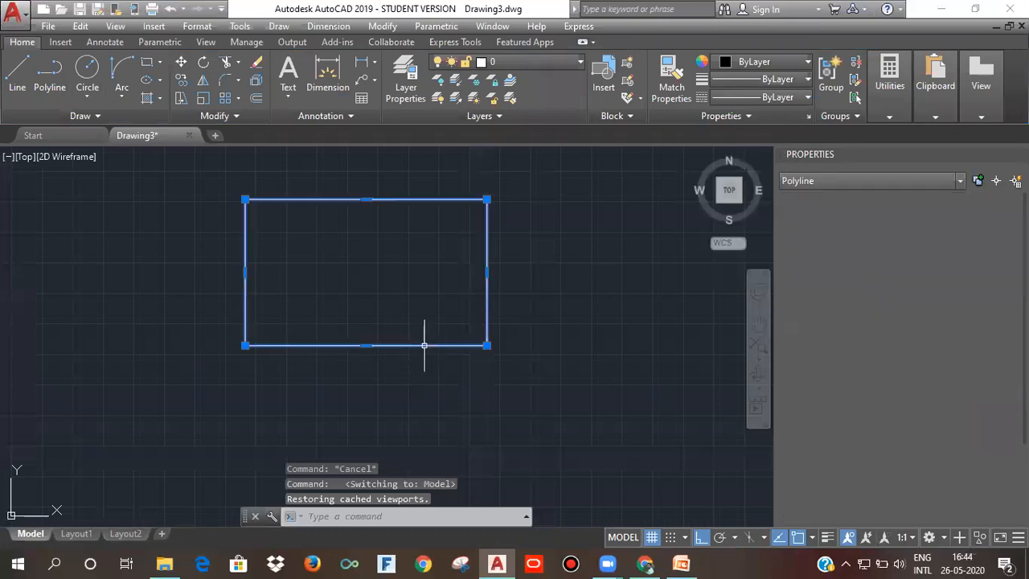
{"action": "left_click", "coordinate": [731, 65]}
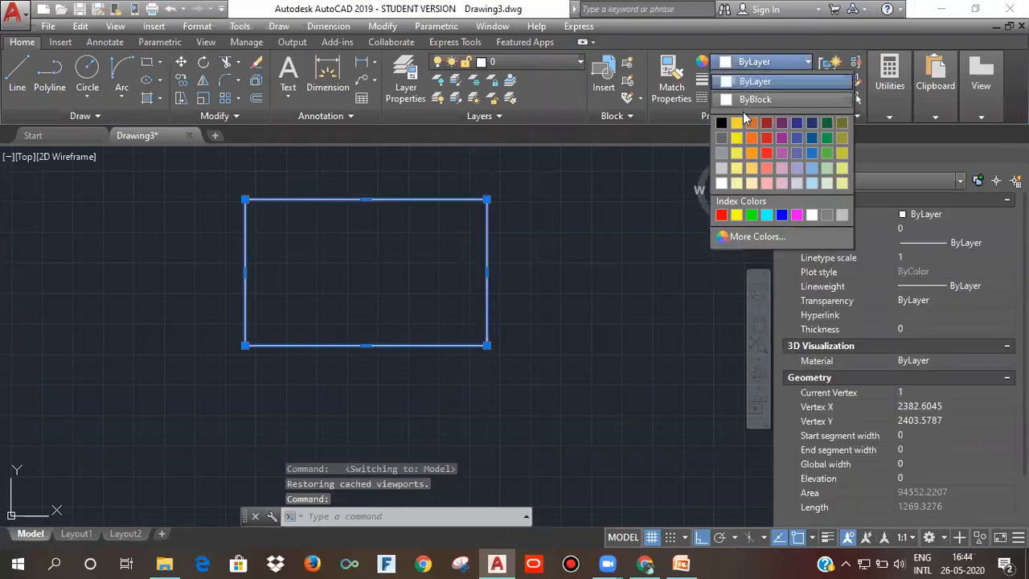
{"action": "left_click", "coordinate": [741, 124]}
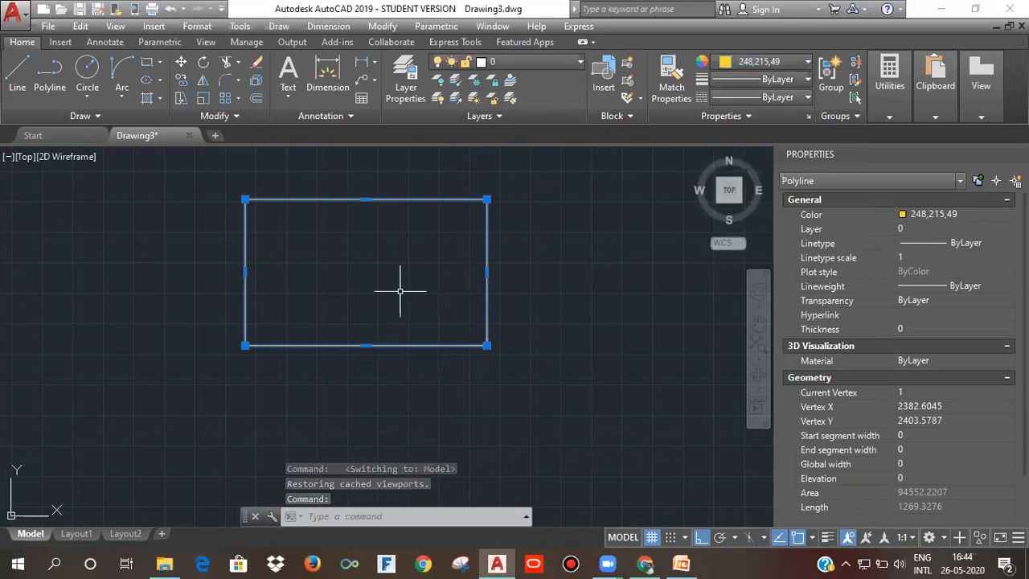
{"action": "key", "text": "Escape"}
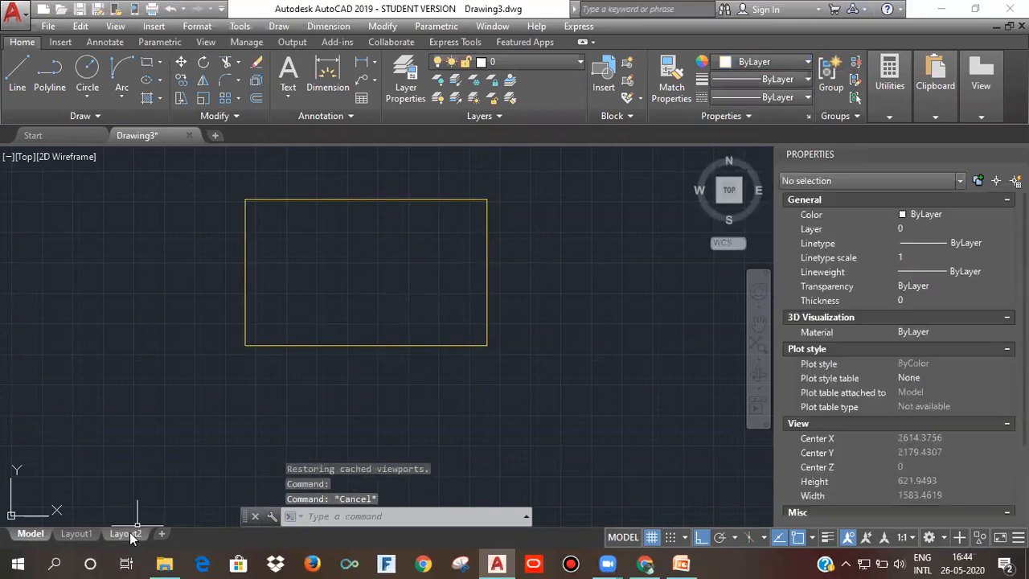
Start a single-sheet plot of Layout2 with the plot style table set to None.
{"action": "left_click", "coordinate": [126, 533]}
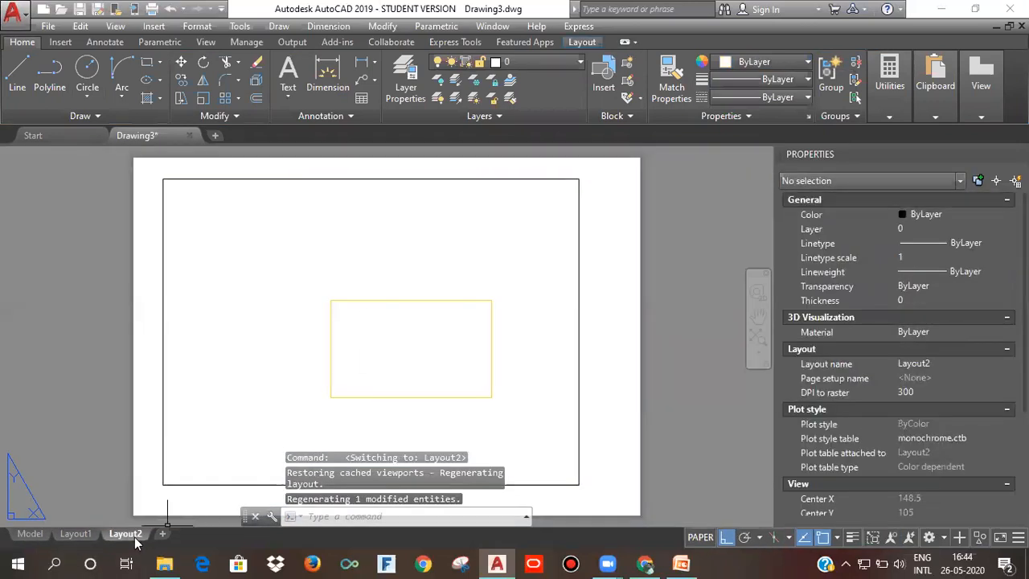
{"action": "right_click", "coordinate": [134, 535]}
{"action": "left_click", "coordinate": [170, 444]}
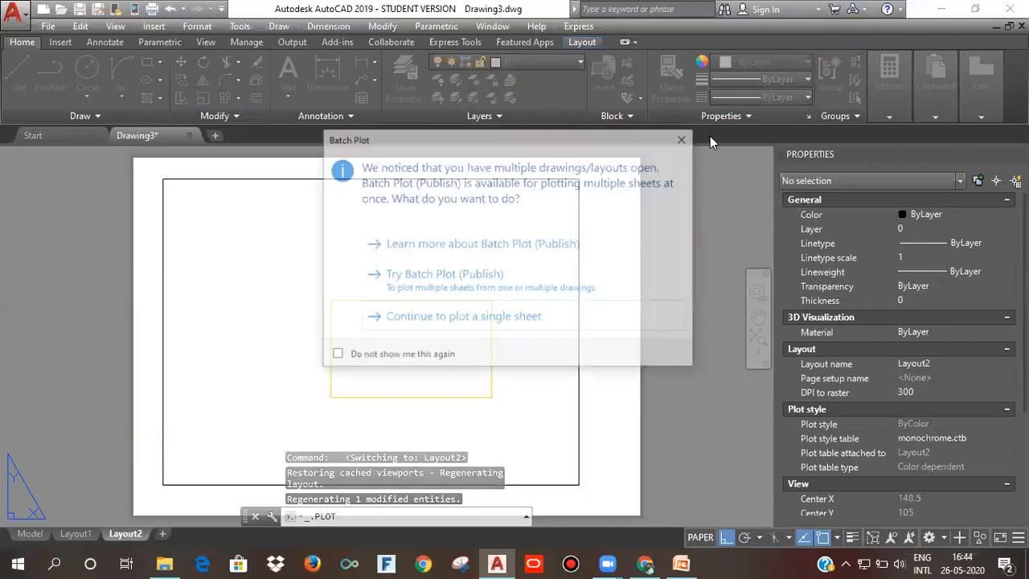
{"action": "left_click", "coordinate": [515, 317]}
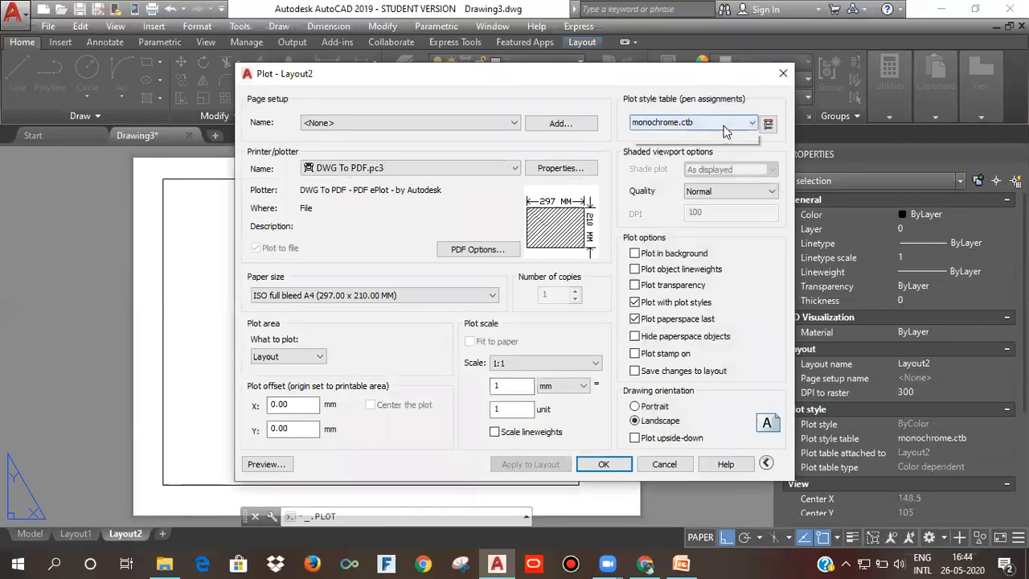
{"action": "left_click", "coordinate": [724, 123]}
{"action": "left_click", "coordinate": [641, 137]}
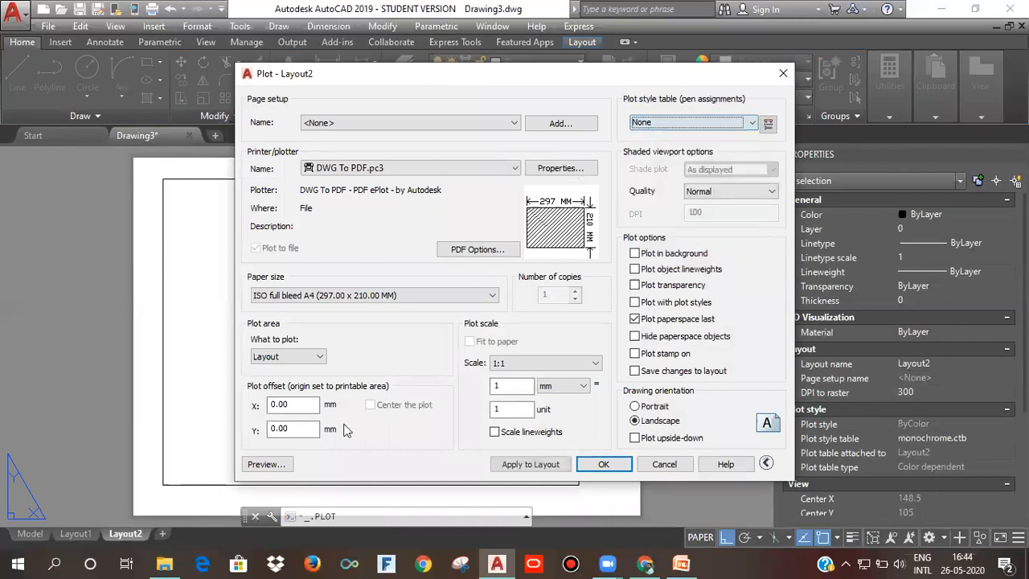
Preview the plot without a plot style table to examine the rectangle's printed color.
{"action": "left_click", "coordinate": [267, 464]}
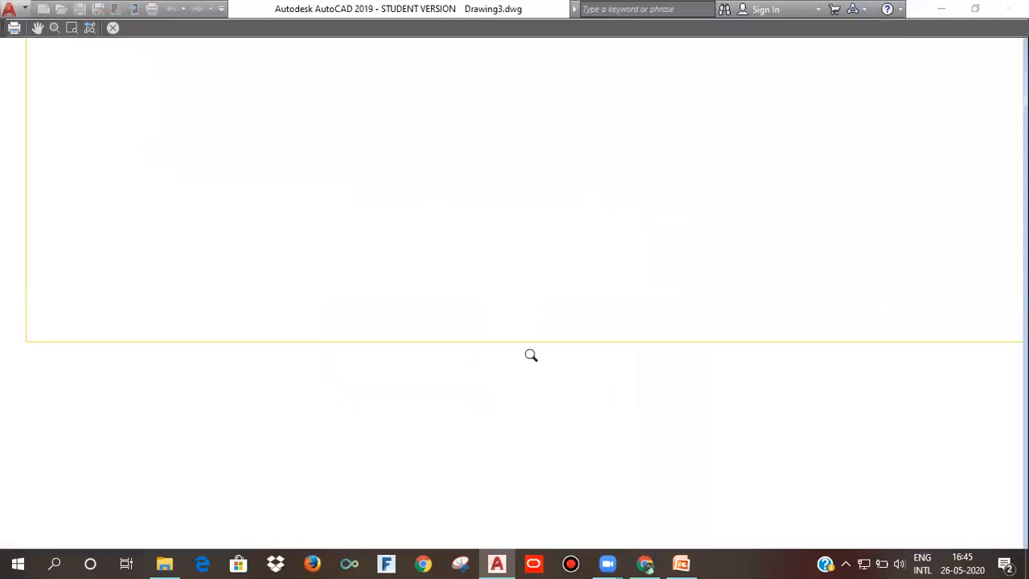
{"action": "scroll", "coordinate": [531, 355], "scroll_direction": "down", "scroll_amount": 10}
{"action": "scroll", "coordinate": [532, 355], "scroll_direction": "up", "scroll_amount": 4}
{"action": "key", "text": "Escape"}
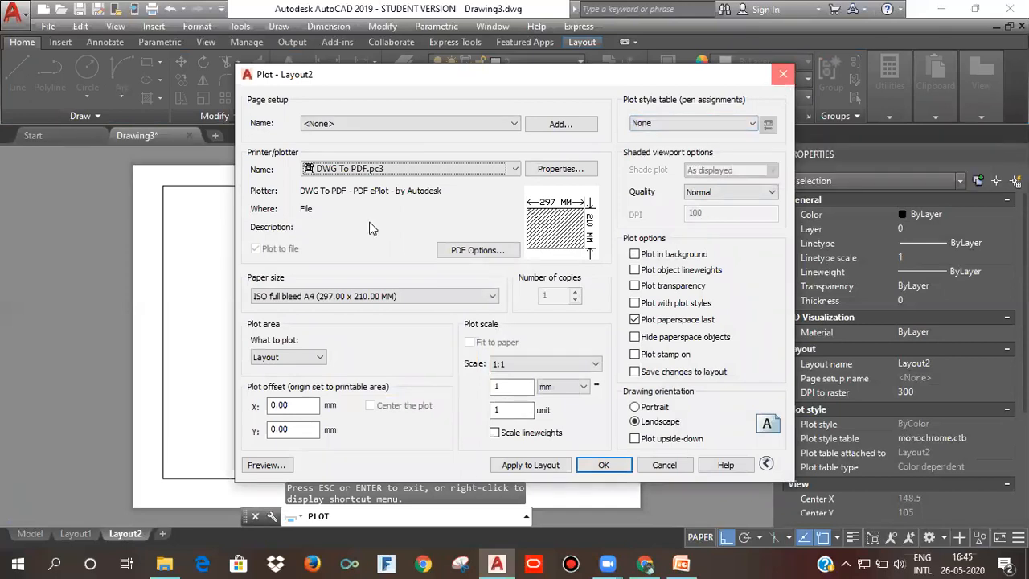
Leave the Layout2 plot setup without plotting and delete the yellow rectangle from model space.
{"action": "left_click", "coordinate": [783, 76]}
{"action": "left_click", "coordinate": [32, 534]}
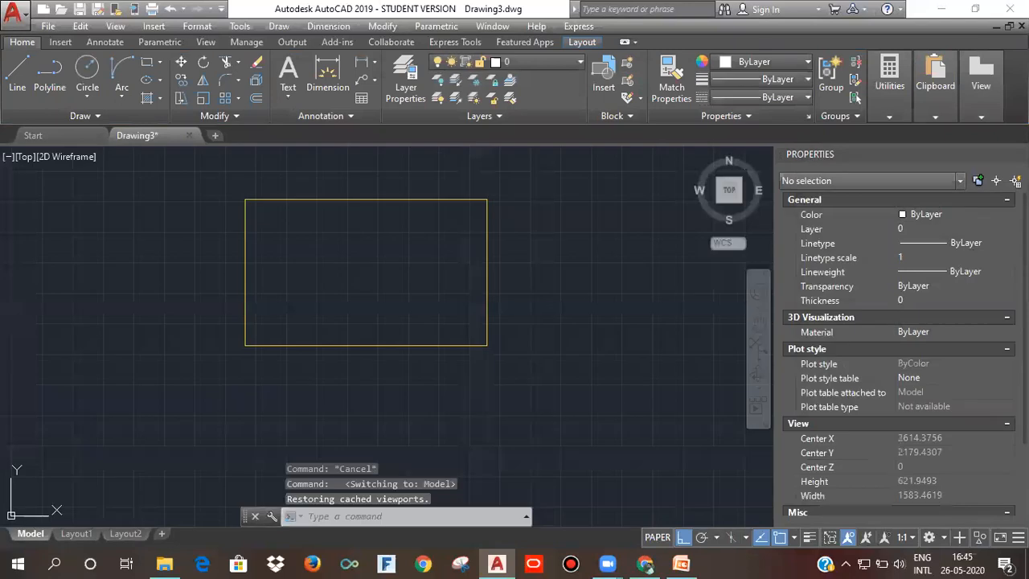
{"action": "left_click", "coordinate": [343, 346]}
{"action": "left_click", "coordinate": [297, 338]}
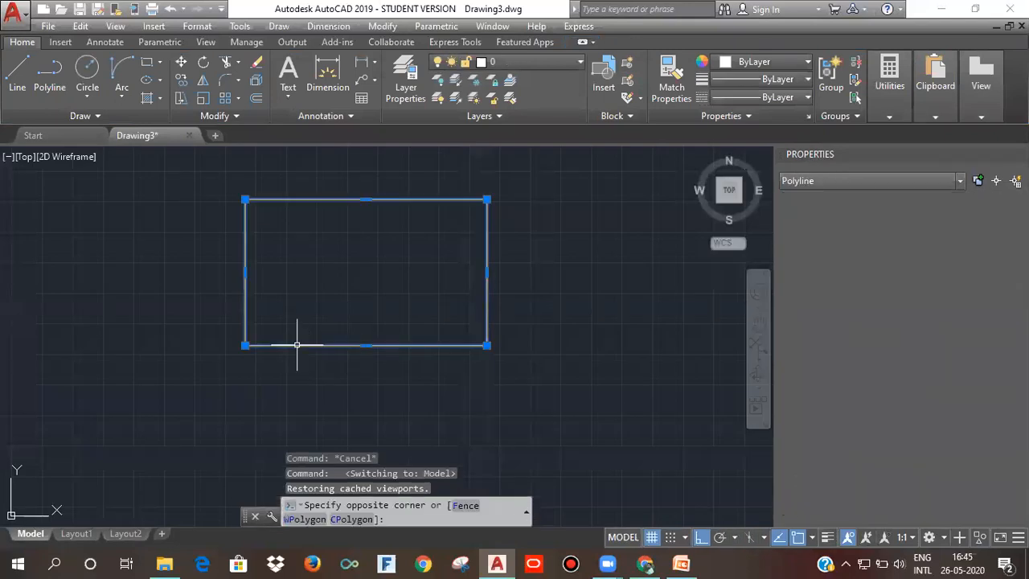
{"action": "key", "text": "Delete"}
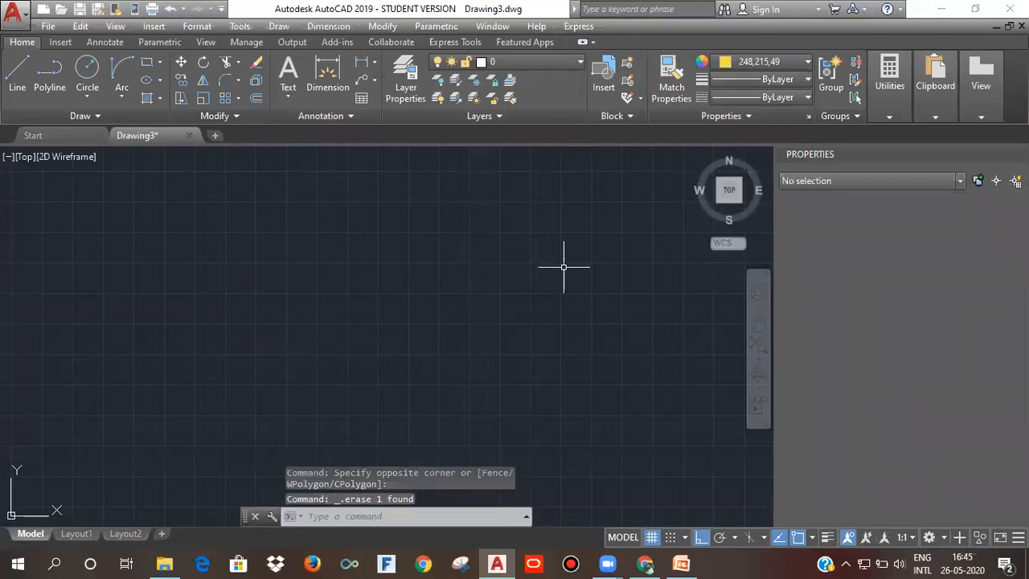
Draw three separate upright rectangles side by side in model space, the first one narrower than the other two.
{"action": "left_click", "coordinate": [143, 64]}
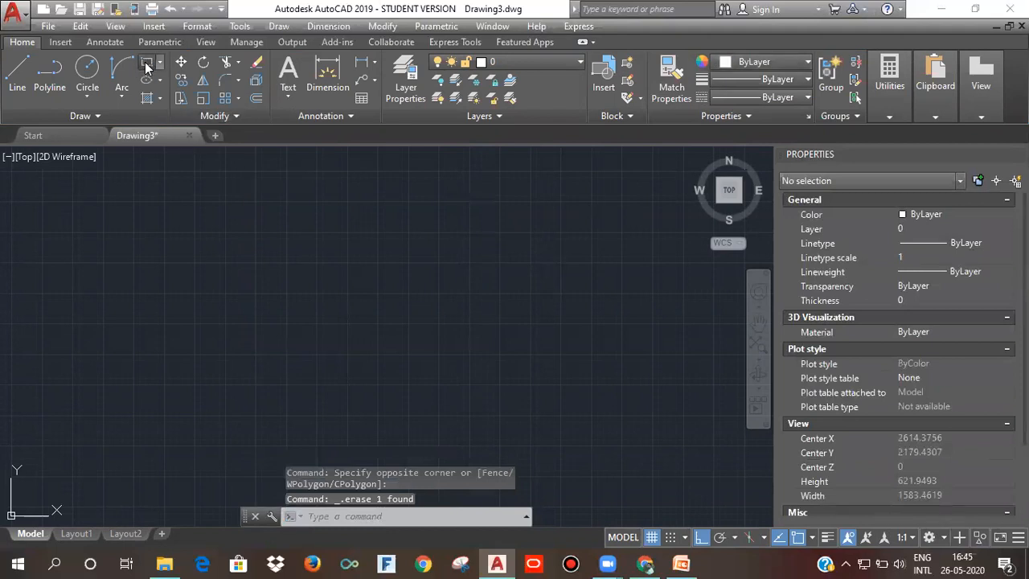
{"action": "left_click", "coordinate": [140, 220]}
{"action": "left_click", "coordinate": [253, 387]}
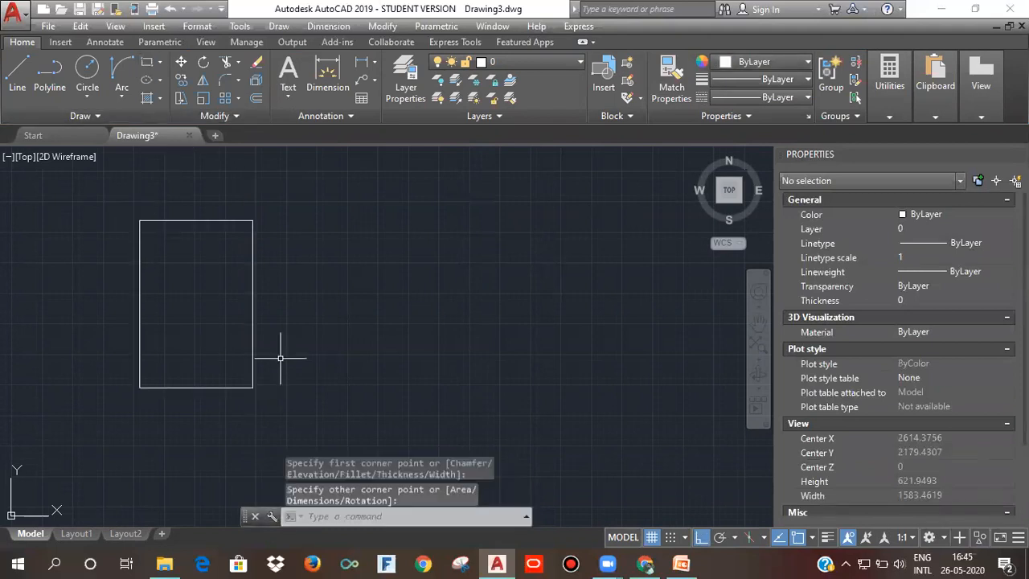
{"action": "left_click", "coordinate": [145, 63]}
{"action": "left_click", "coordinate": [349, 219]}
{"action": "left_click", "coordinate": [516, 417]}
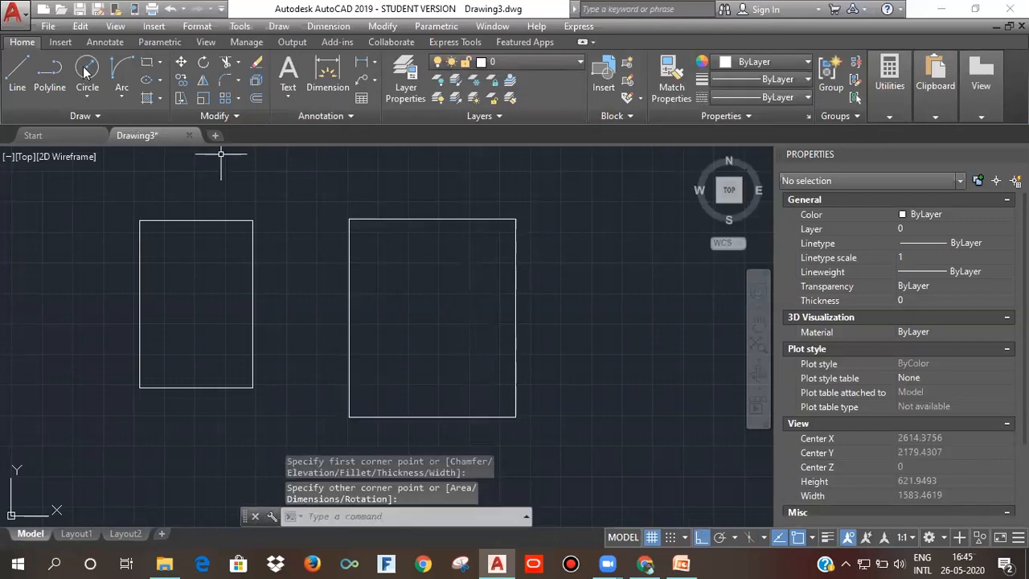
{"action": "left_click", "coordinate": [146, 63]}
{"action": "middle_click_drag", "start_coordinate": [620, 420], "coordinate": [539, 402]}
{"action": "left_click", "coordinate": [530, 213]}
{"action": "left_click", "coordinate": [700, 419]}
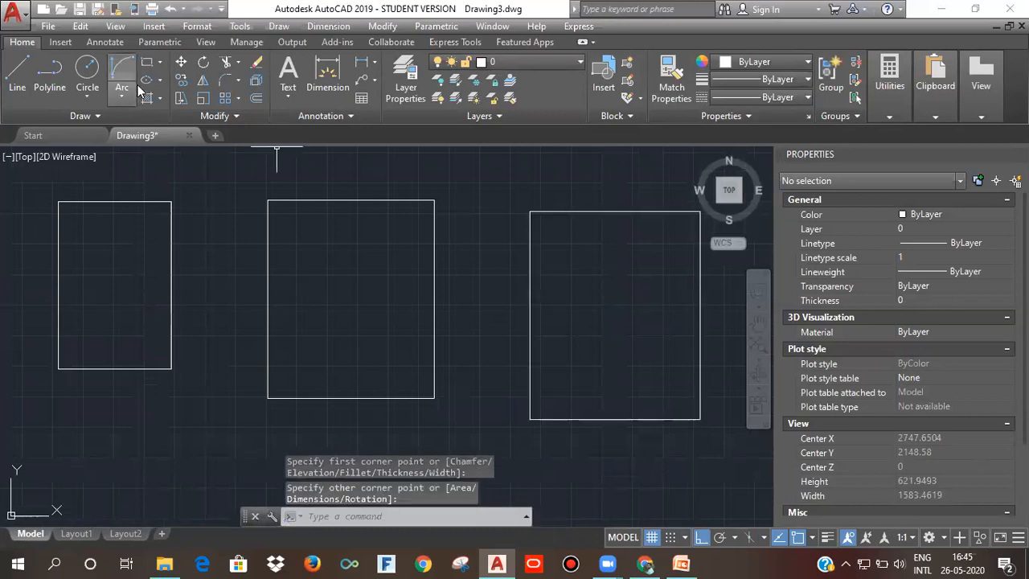
Fill the narrow first rectangle with a SOLID hatch.
{"action": "left_click", "coordinate": [160, 98]}
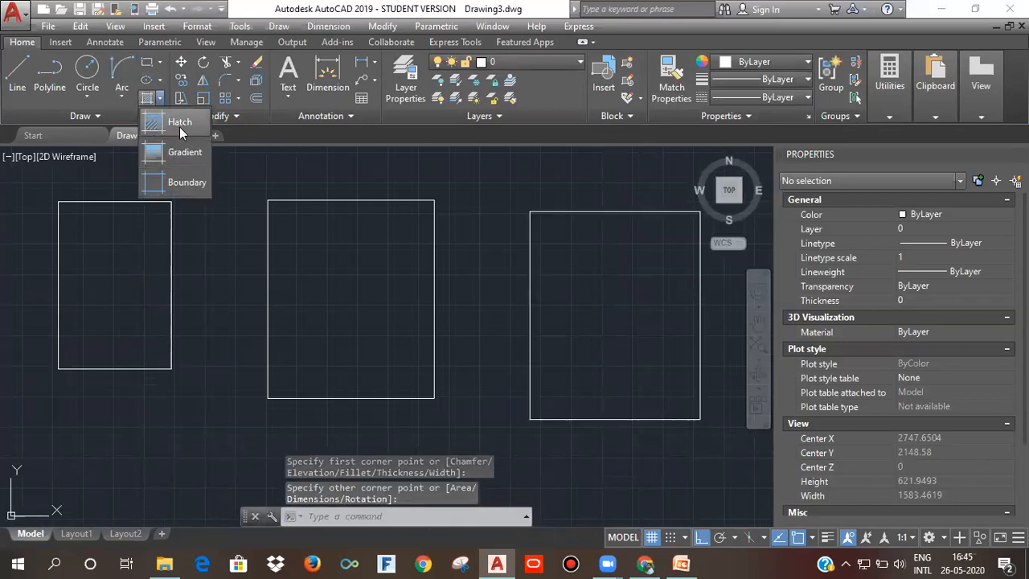
{"action": "left_click", "coordinate": [179, 126]}
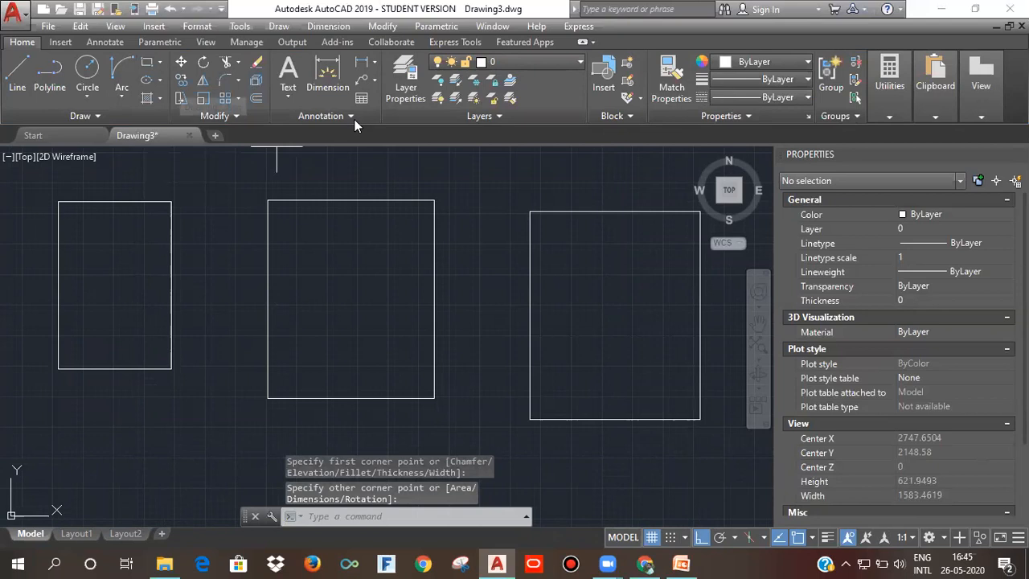
{"action": "left_click", "coordinate": [148, 100]}
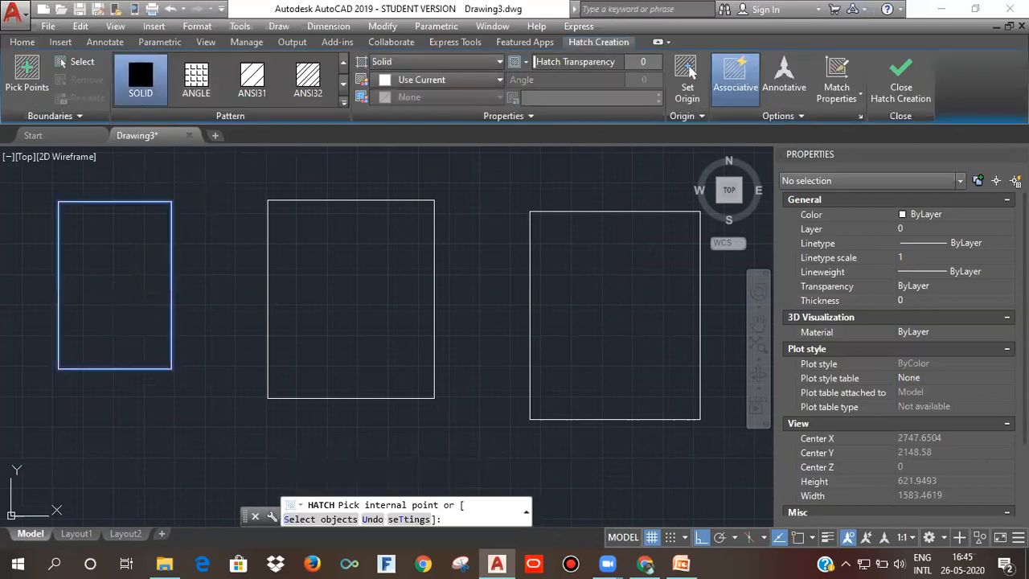
{"action": "left_click", "coordinate": [111, 329]}
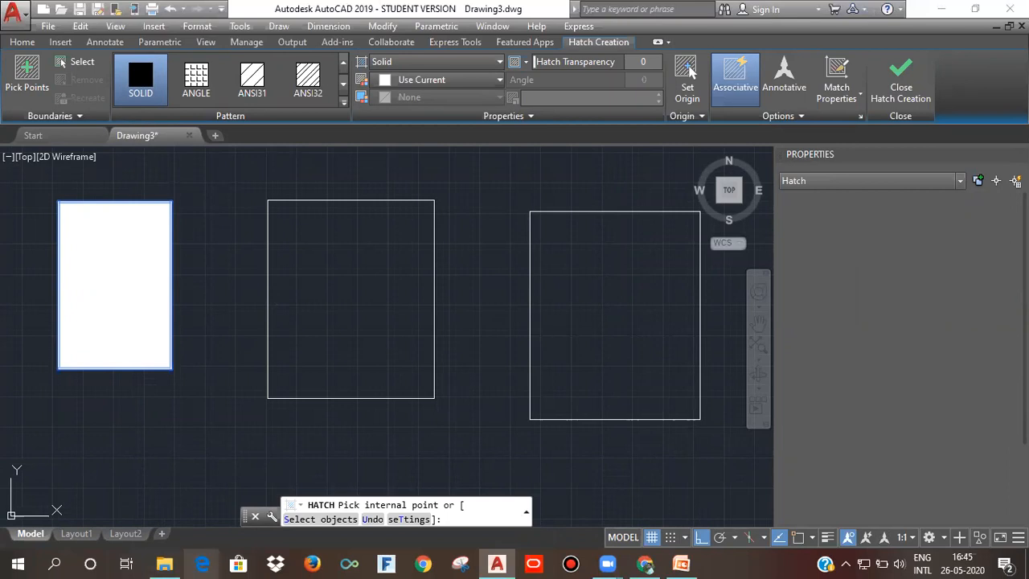
{"action": "left_click", "coordinate": [207, 408]}
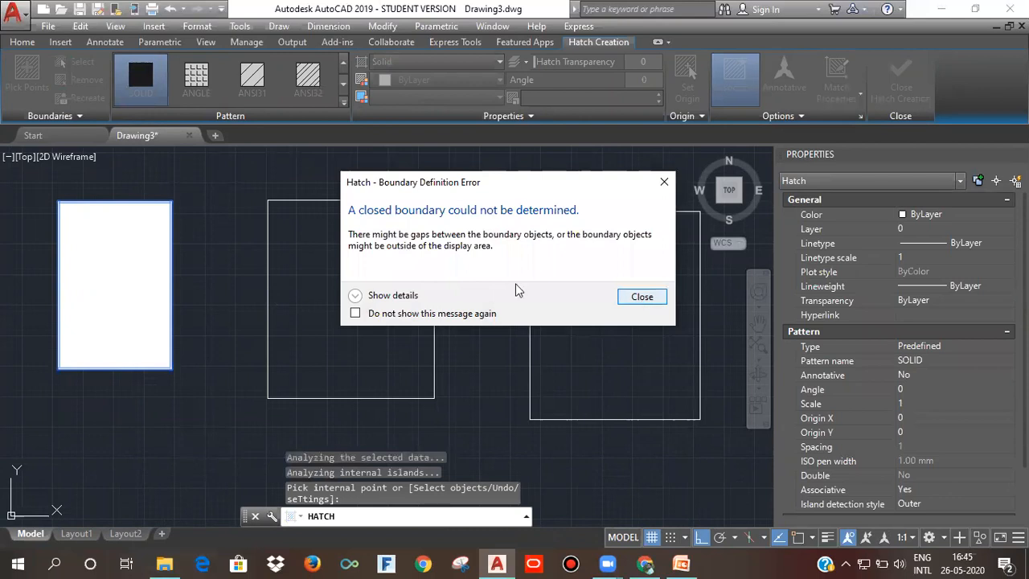
{"action": "key", "text": "Escape"}
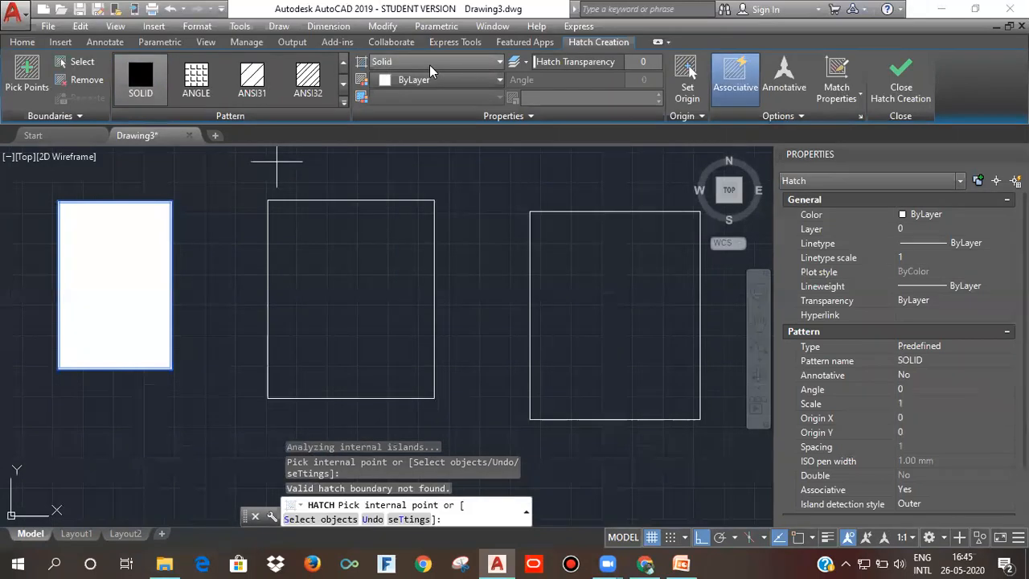
Set the first rectangle's hatch to color 11 and fill the middle rectangle with a solid hatch in color 21.
{"action": "left_click", "coordinate": [443, 80]}
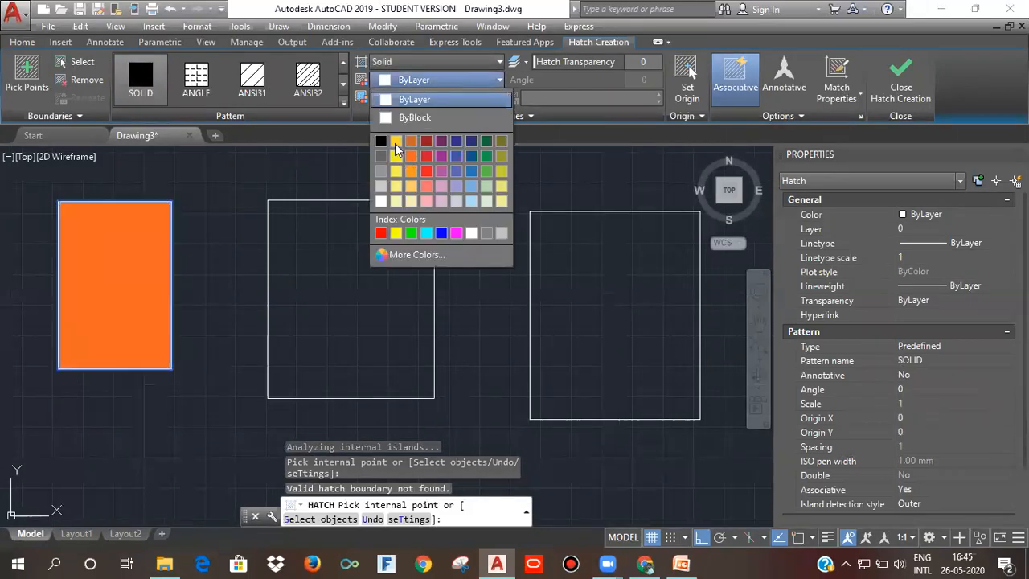
{"action": "left_click", "coordinate": [406, 254]}
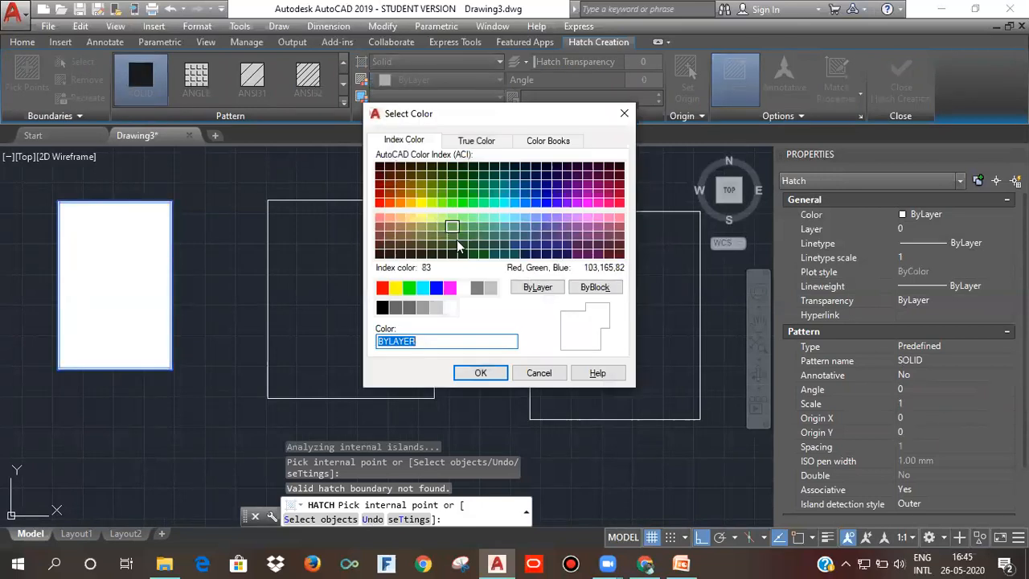
{"action": "left_click", "coordinate": [389, 217]}
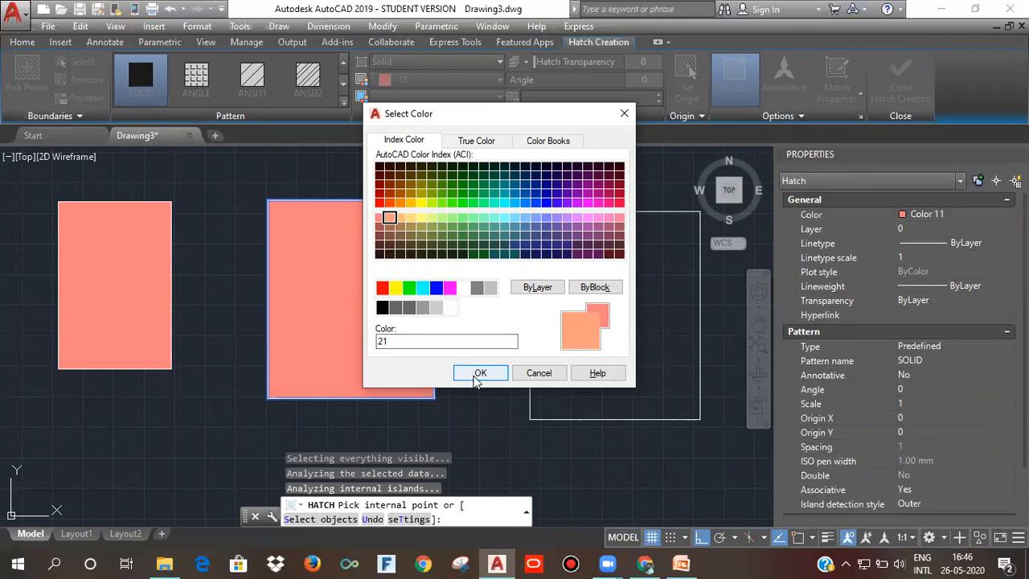
{"action": "left_click", "coordinate": [474, 375]}
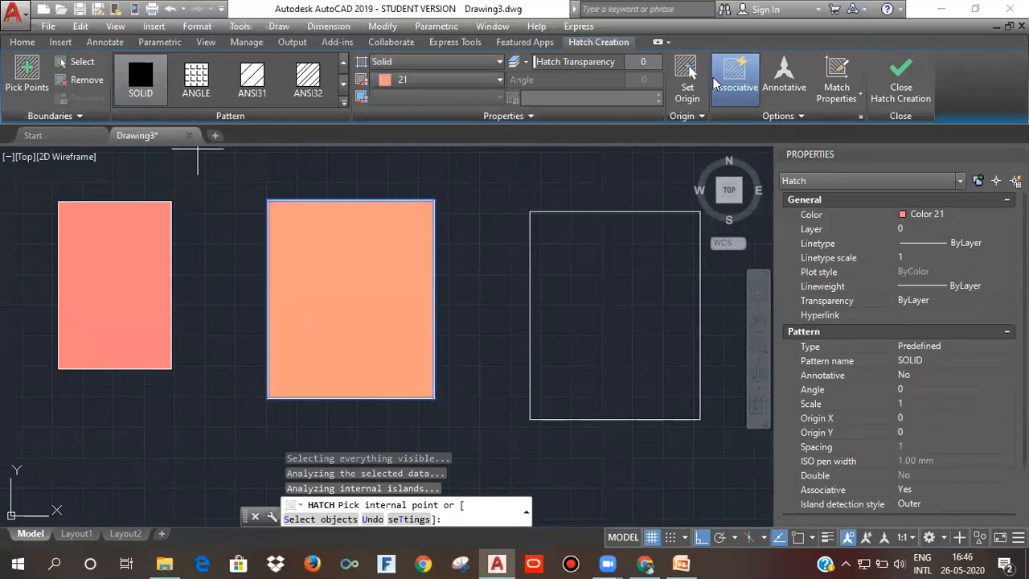
{"action": "left_click", "coordinate": [895, 76]}
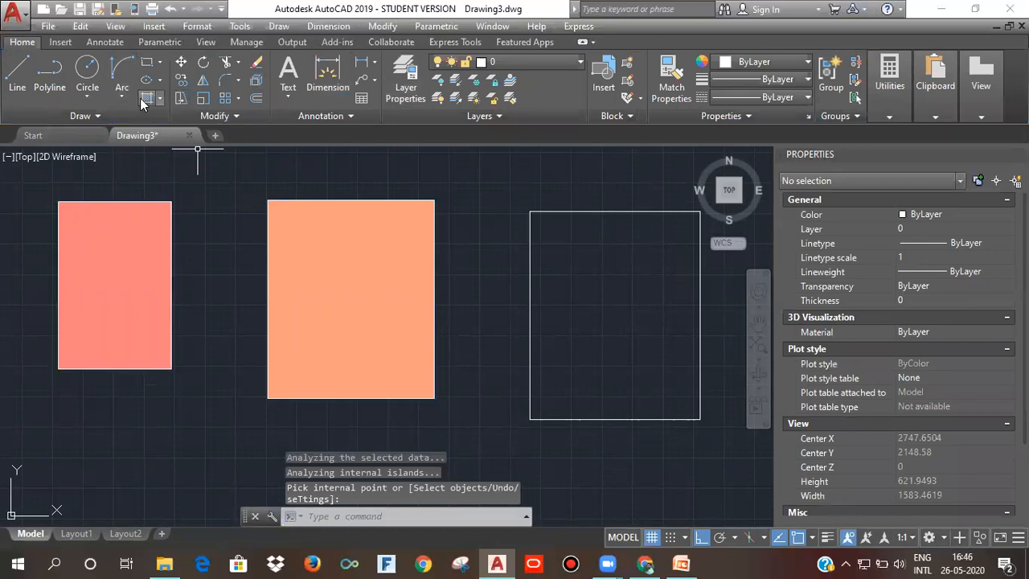
Fill the third rectangle with a solid hatch in color 71.
{"action": "key", "text": "Return"}
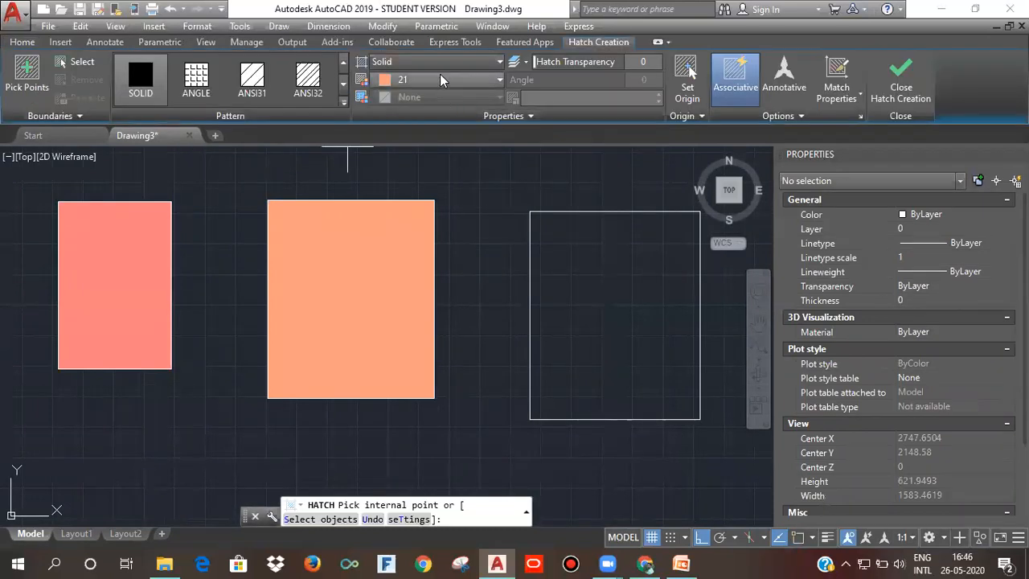
{"action": "left_click", "coordinate": [544, 351]}
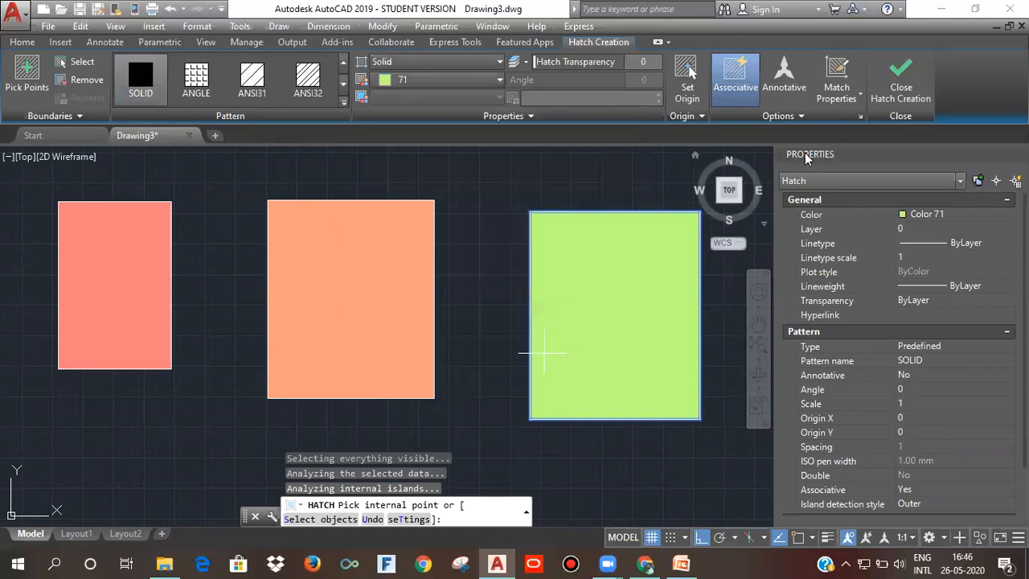
{"action": "key", "text": "Return"}
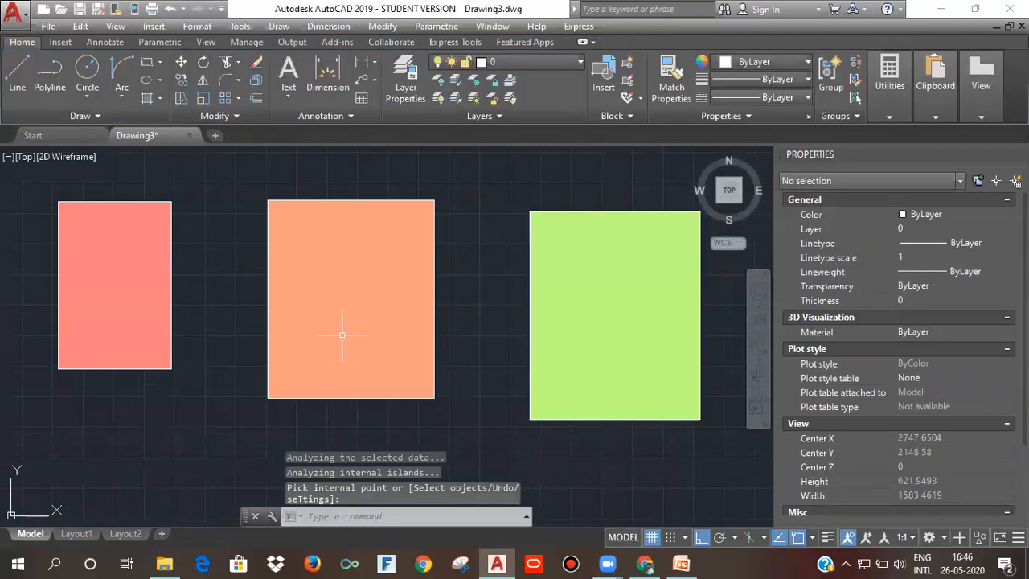
Adjust the view inside Layout2's viewport so all three hatched rectangles fit, and return to paper space.
{"action": "left_click", "coordinate": [125, 534]}
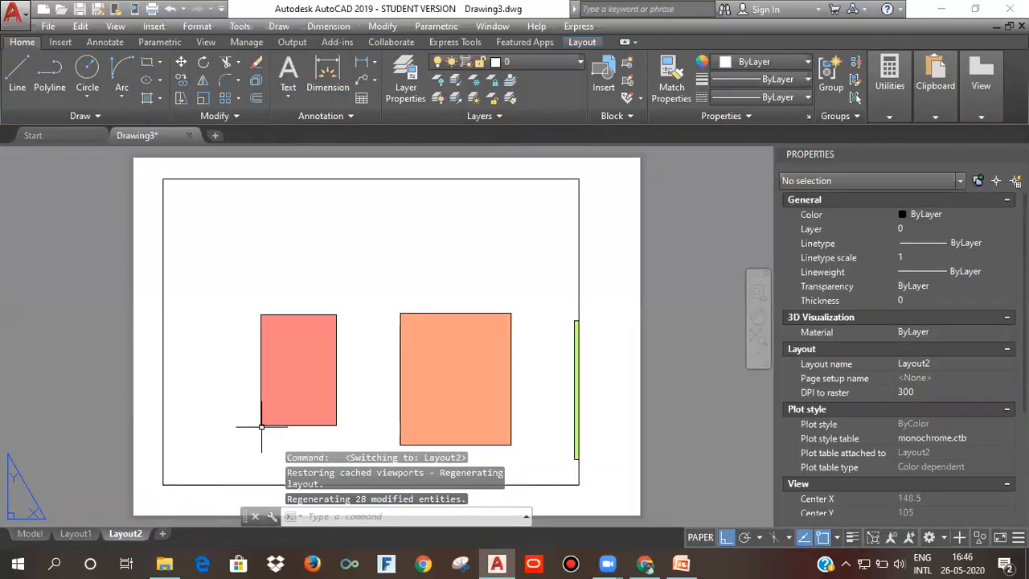
{"action": "left_click", "coordinate": [424, 360]}
{"action": "double_click", "coordinate": [425, 359]}
{"action": "mouse_move", "coordinate": [425, 359]}
{"action": "middle_mouse_down"}
{"action": "mouse_move", "coordinate": [305, 352]}
{"action": "mouse_move", "coordinate": [347, 332]}
{"action": "middle_mouse_up"}
{"action": "scroll", "coordinate": [357, 346], "scroll_direction": "down", "scroll_amount": 2}
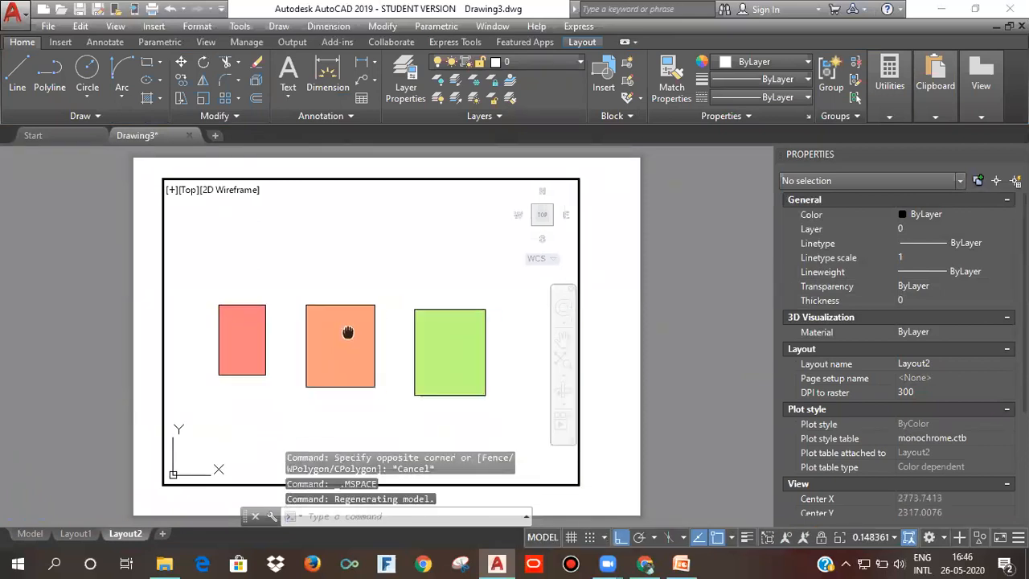
{"action": "scroll", "coordinate": [348, 332], "scroll_direction": "up", "scroll_amount": 2}
{"action": "scroll", "coordinate": [350, 332], "scroll_direction": "down", "scroll_amount": 2}
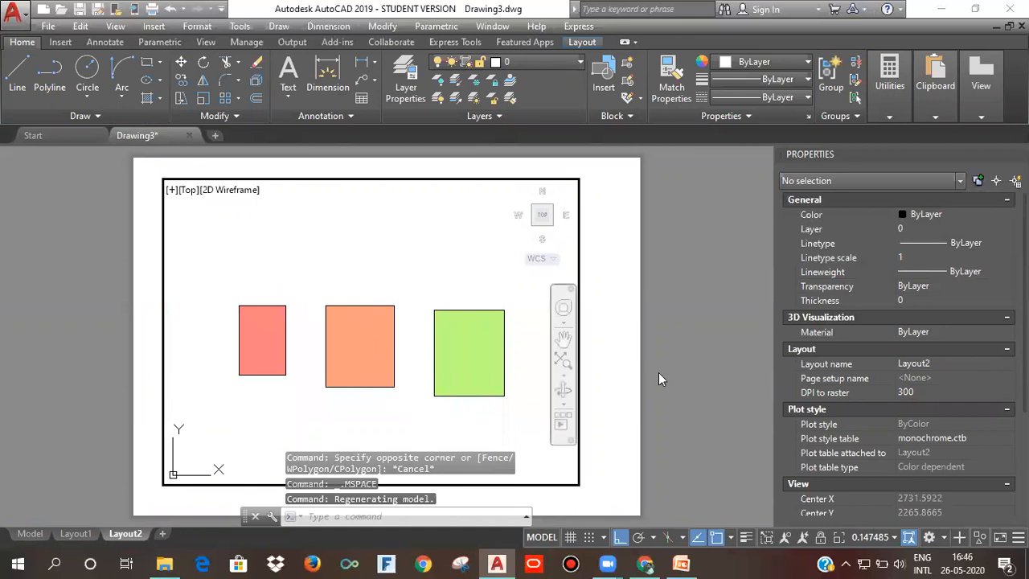
{"action": "double_click", "coordinate": [668, 373]}
Start a single-sheet plot of Layout2 and preview the hatched rectangles with the monochrome.ctb plot style table.
{"action": "right_click", "coordinate": [134, 534]}
{"action": "left_click", "coordinate": [190, 443]}
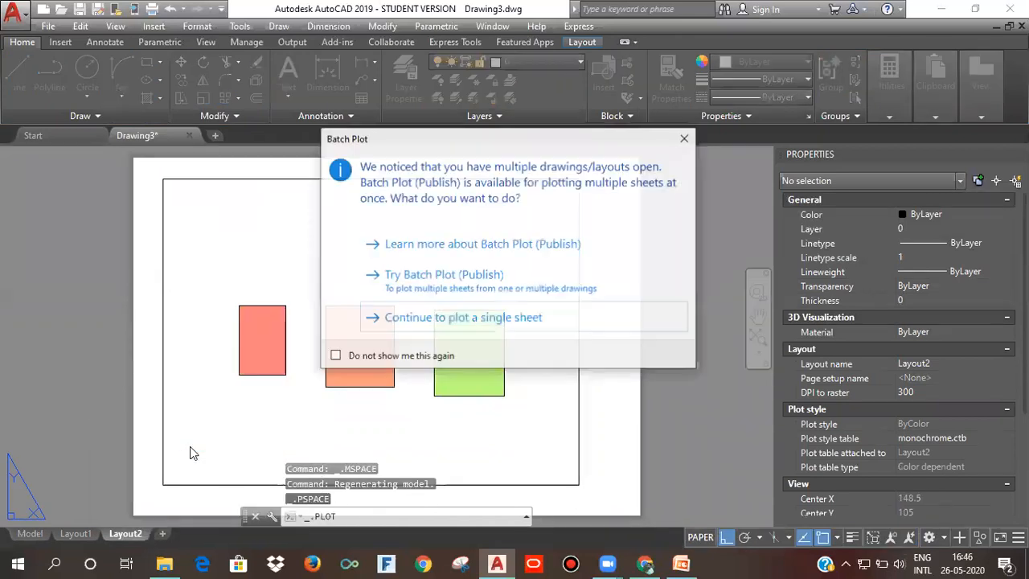
{"action": "key", "text": "Return"}
{"action": "left_click", "coordinate": [262, 438]}
{"action": "key", "text": "Escape"}
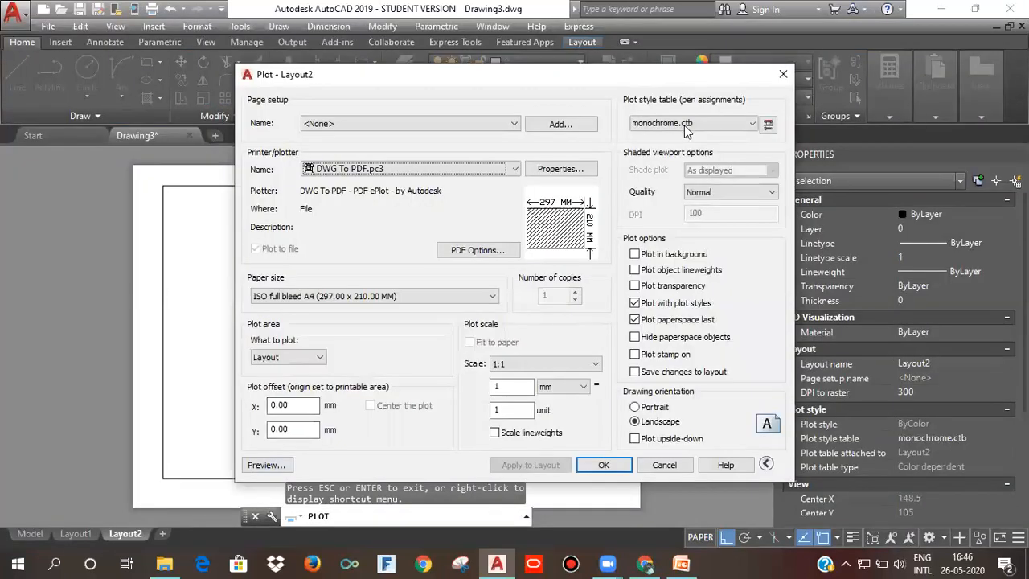
Set the plot style table to None, preview the hatched rectangles' printed colors, and leave without plotting.
{"action": "left_click", "coordinate": [688, 125]}
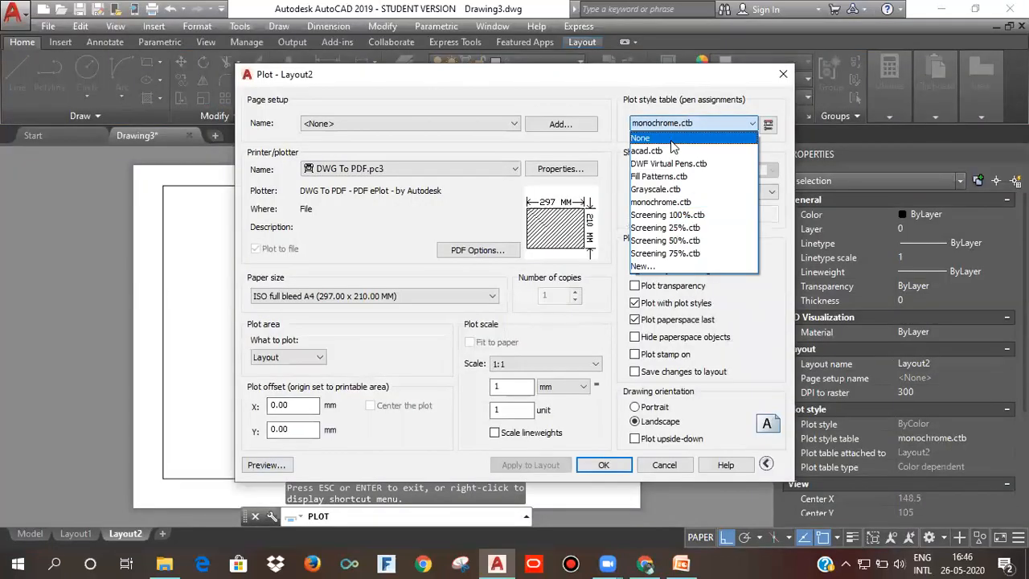
{"action": "left_click", "coordinate": [672, 143]}
{"action": "left_click", "coordinate": [262, 465]}
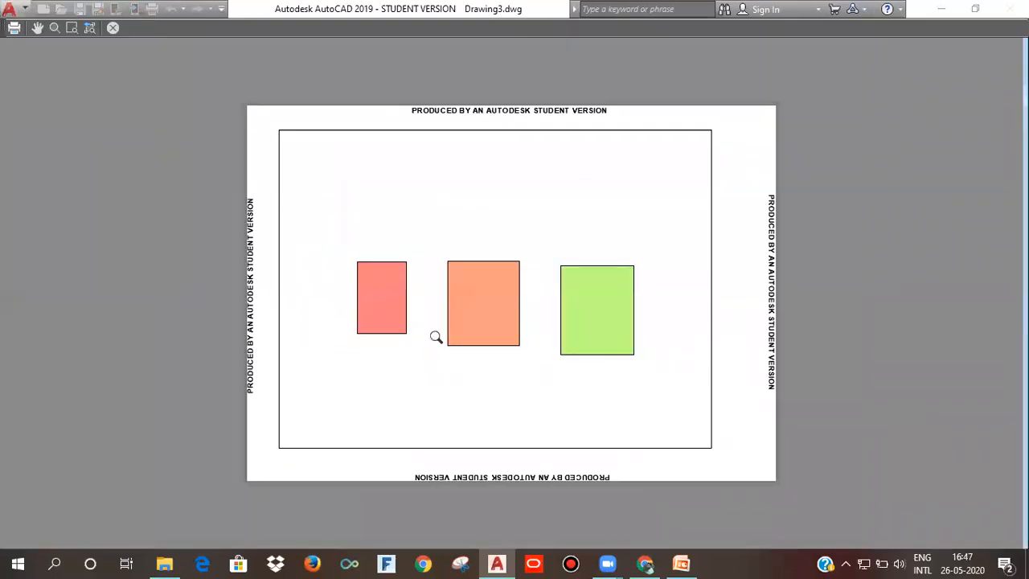
{"action": "key", "text": "Escape"}
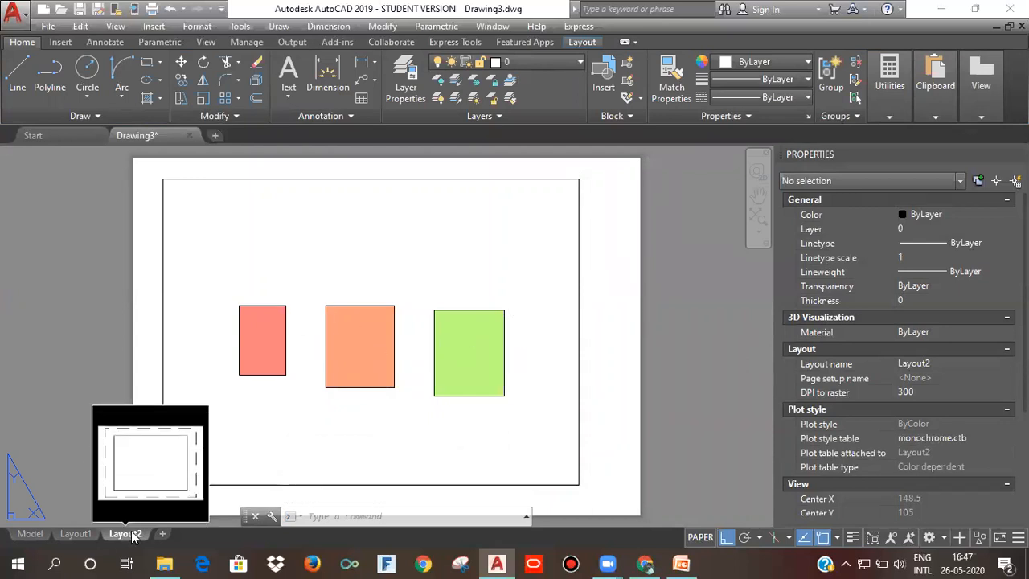
Modify Layout2's page setup and open its monochrome.ctb plot style table for editing.
{"action": "right_click", "coordinate": [131, 535]}
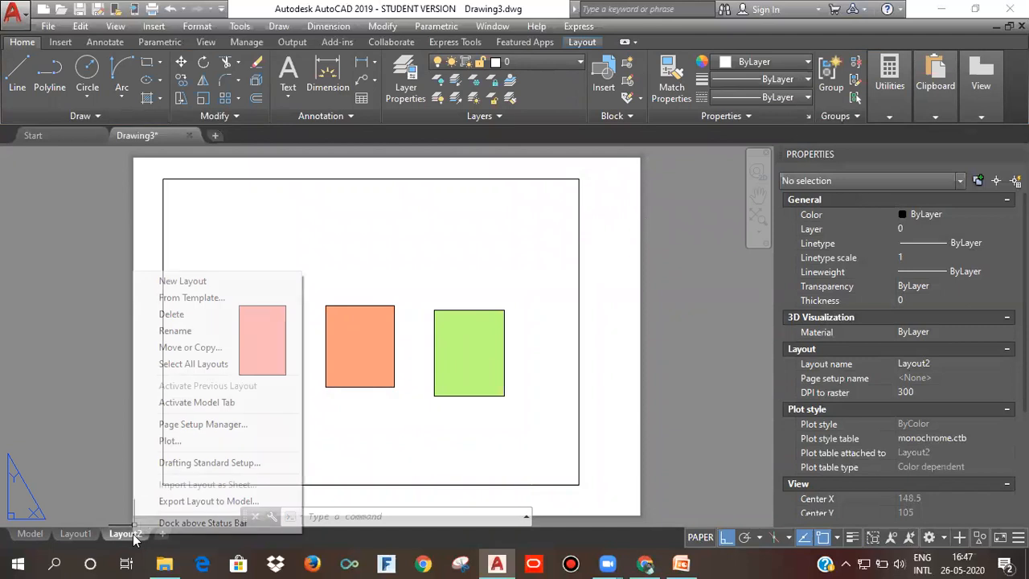
{"action": "left_click", "coordinate": [202, 424]}
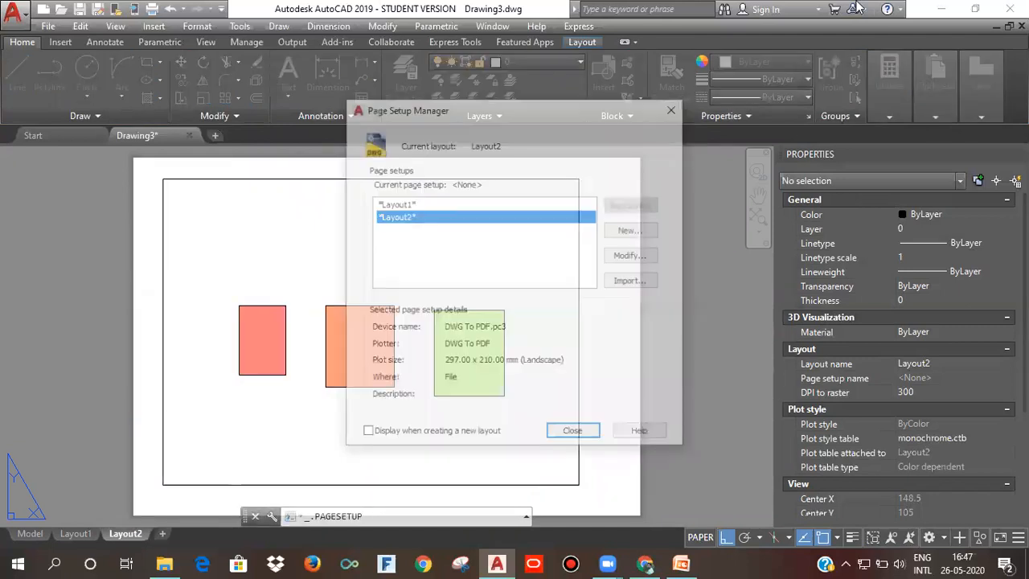
{"action": "left_click", "coordinate": [630, 255]}
{"action": "left_click", "coordinate": [749, 126]}
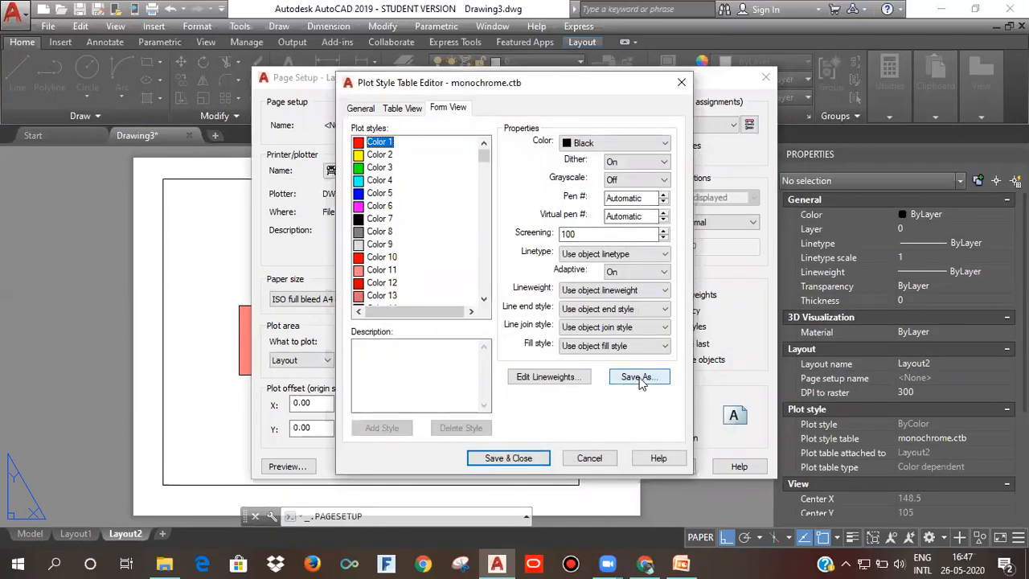
Save a copy of the monochrome.ctb plot style table as "monochrome 1" in the Plot Styles folder.
{"action": "left_click_drag", "start_coordinate": [512, 84], "coordinate": [442, 98]}
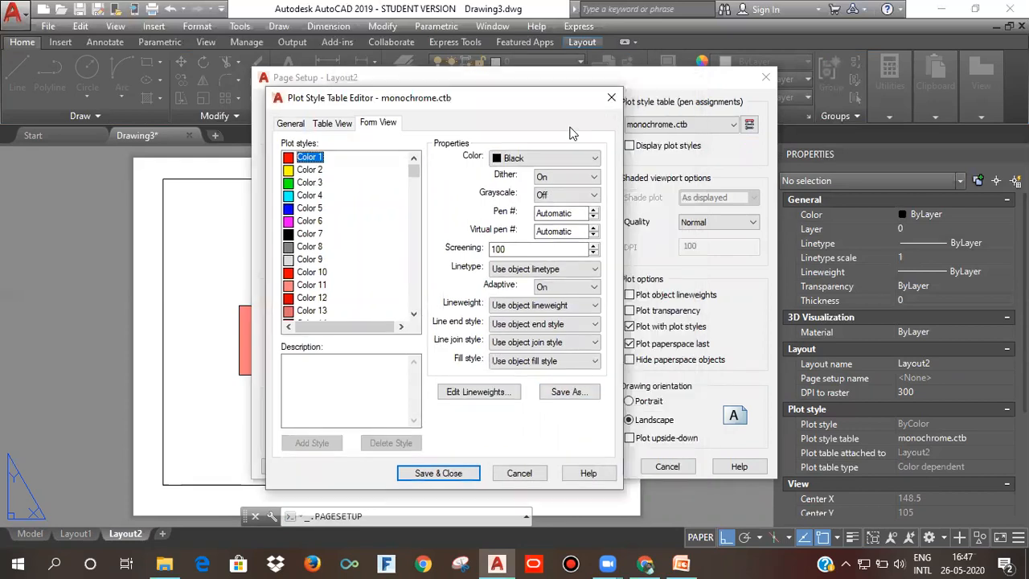
{"action": "left_click", "coordinate": [576, 396]}
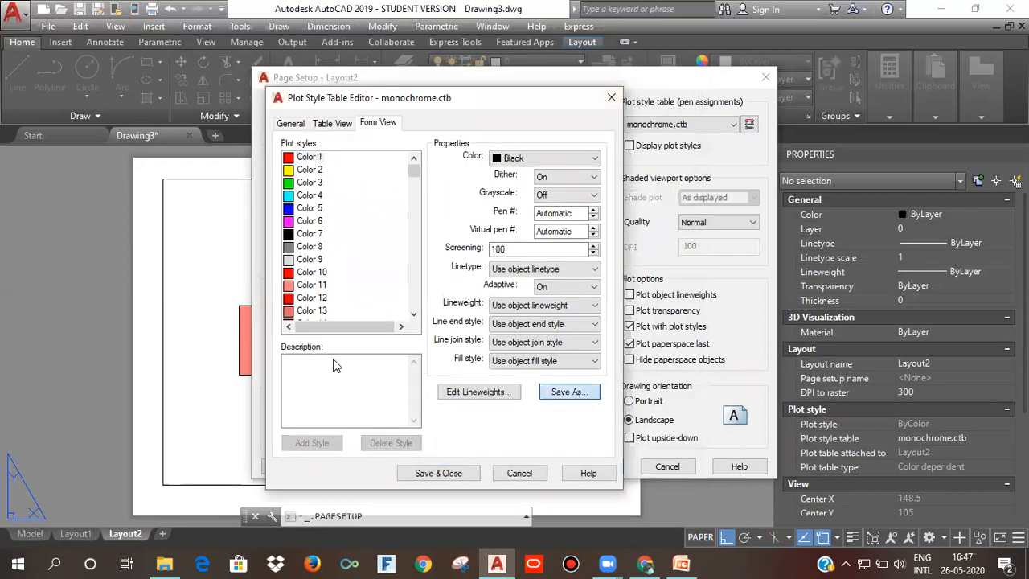
{"action": "left_click", "coordinate": [573, 394]}
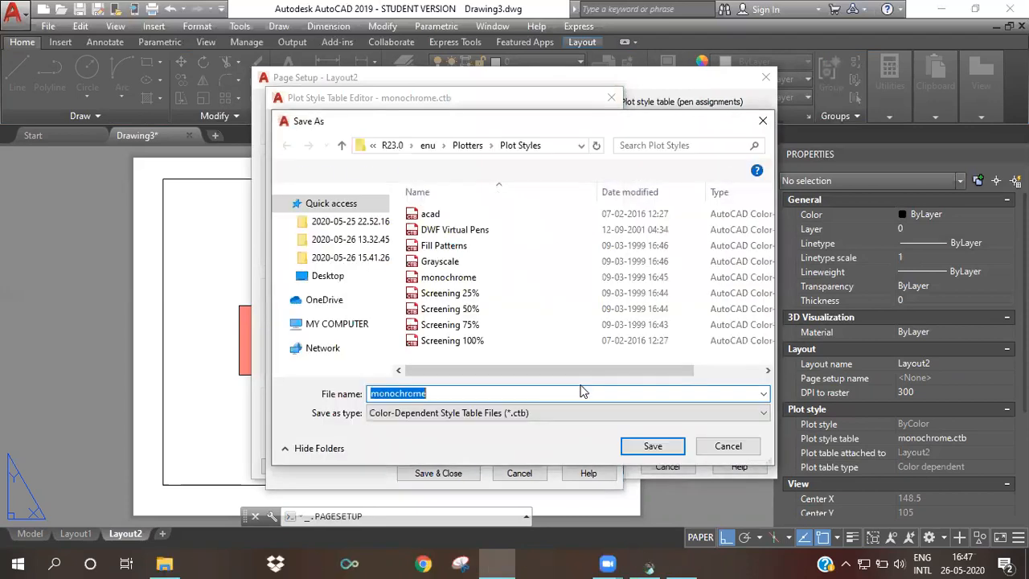
{"action": "left_click", "coordinate": [449, 393]}
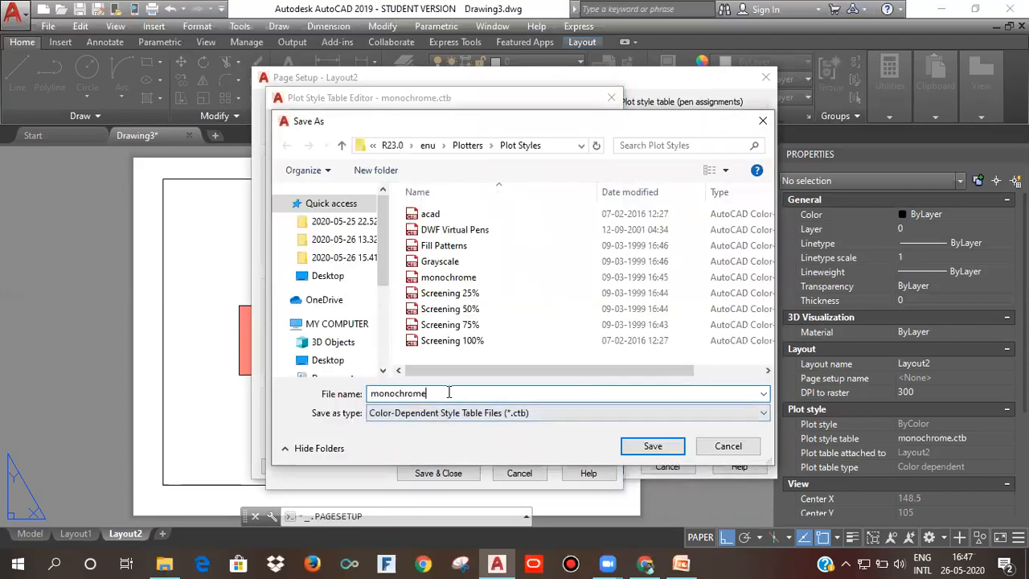
{"action": "type", "text": "1"}
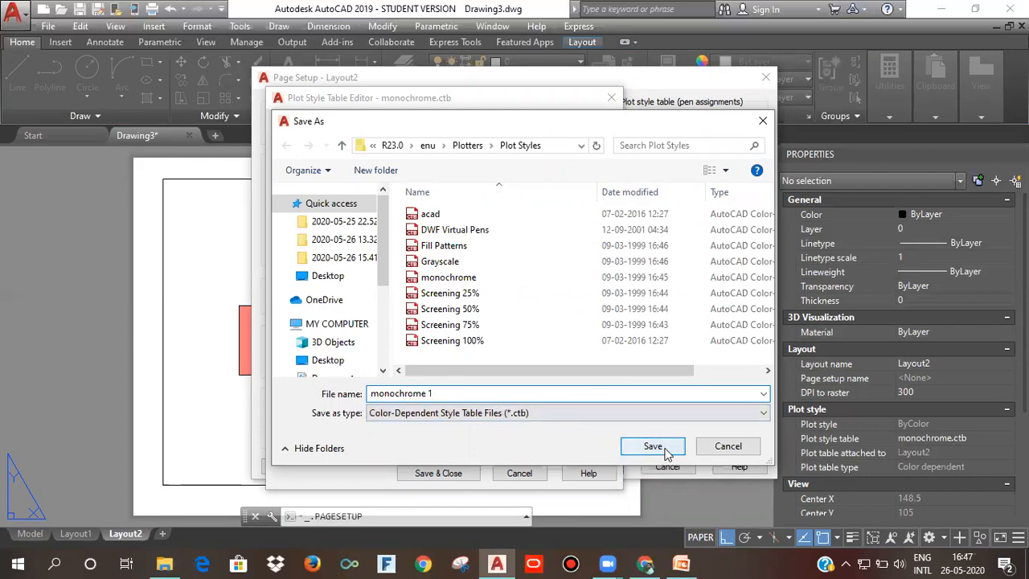
{"action": "left_click", "coordinate": [653, 446]}
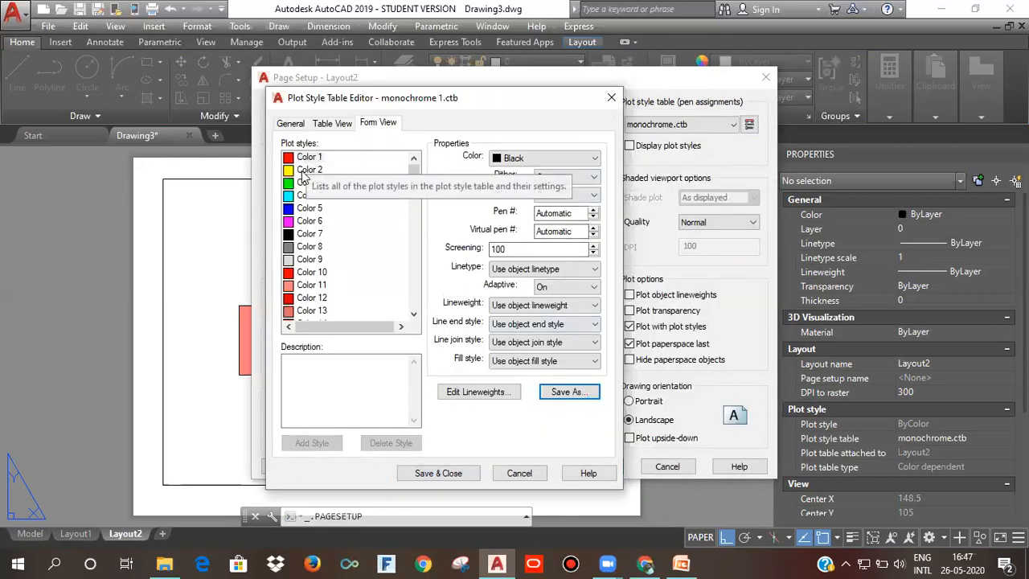
Set the plotted color of the Color 11 plot style to index color 21.
{"action": "left_click", "coordinate": [414, 180]}
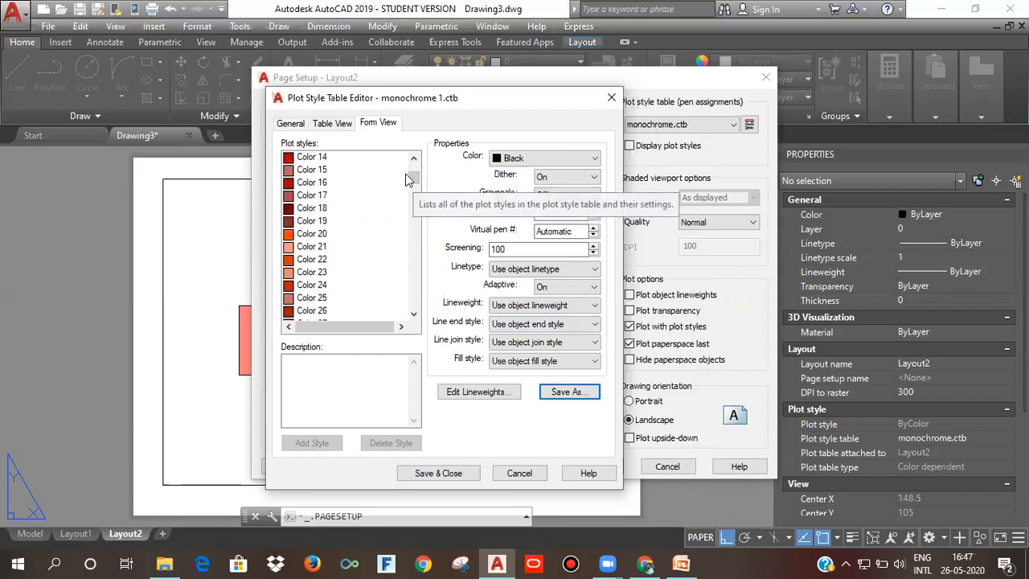
{"action": "scroll", "coordinate": [414, 180], "scroll_direction": "up", "scroll_amount": 3}
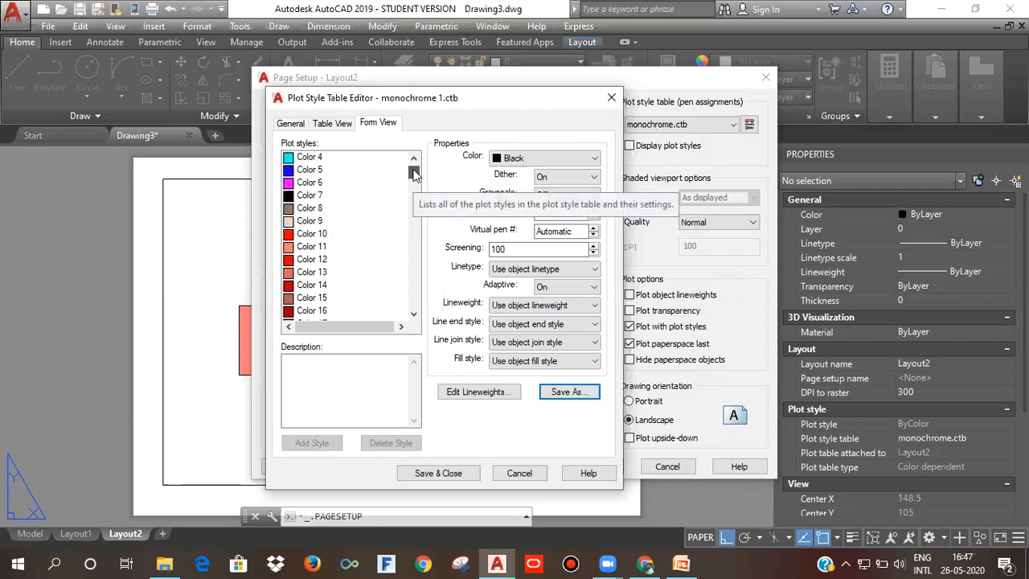
{"action": "left_click", "coordinate": [337, 246]}
{"action": "left_click", "coordinate": [555, 157]}
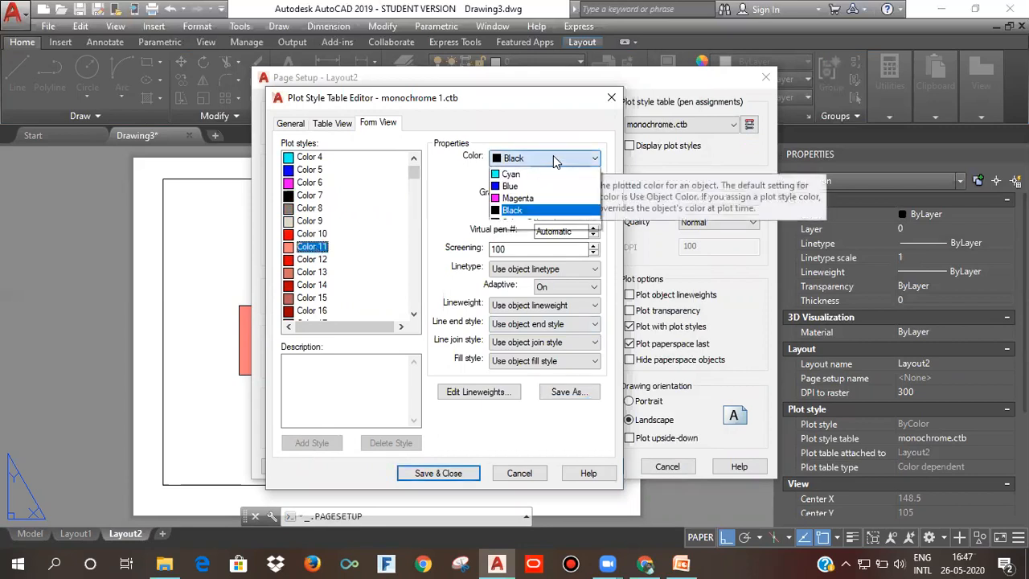
{"action": "left_click", "coordinate": [527, 269]}
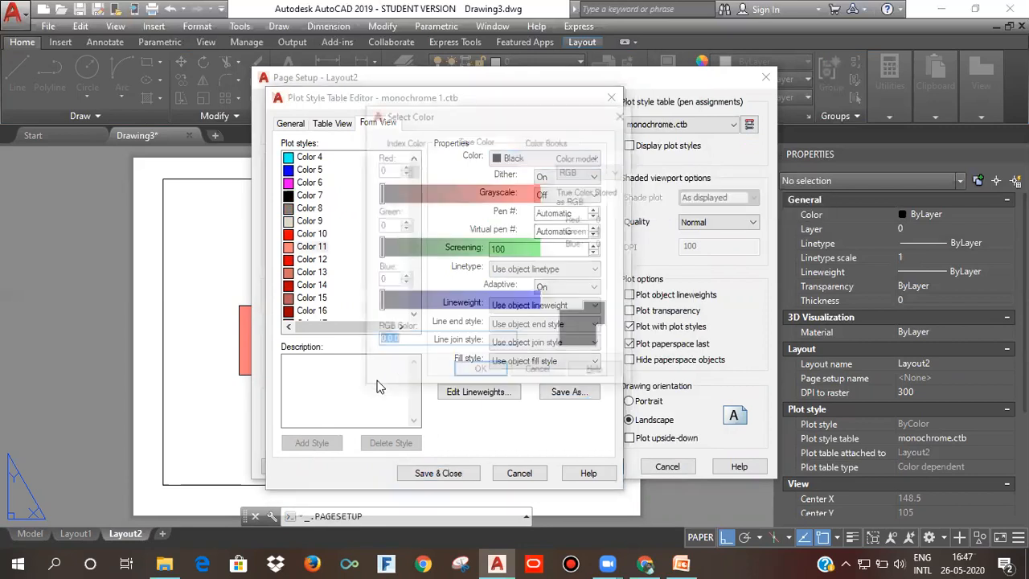
{"action": "left_click", "coordinate": [410, 141]}
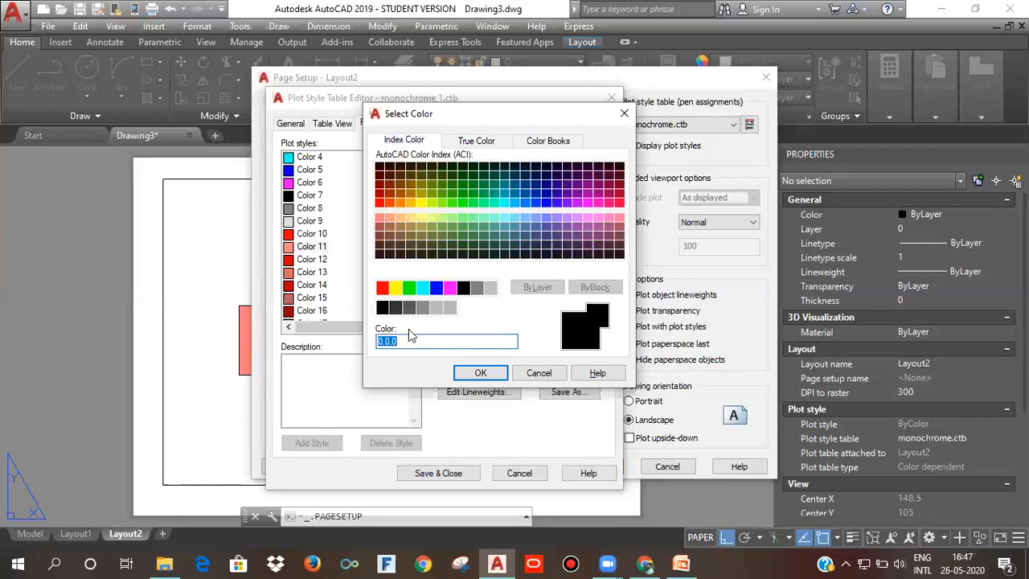
{"action": "left_click", "coordinate": [480, 372]}
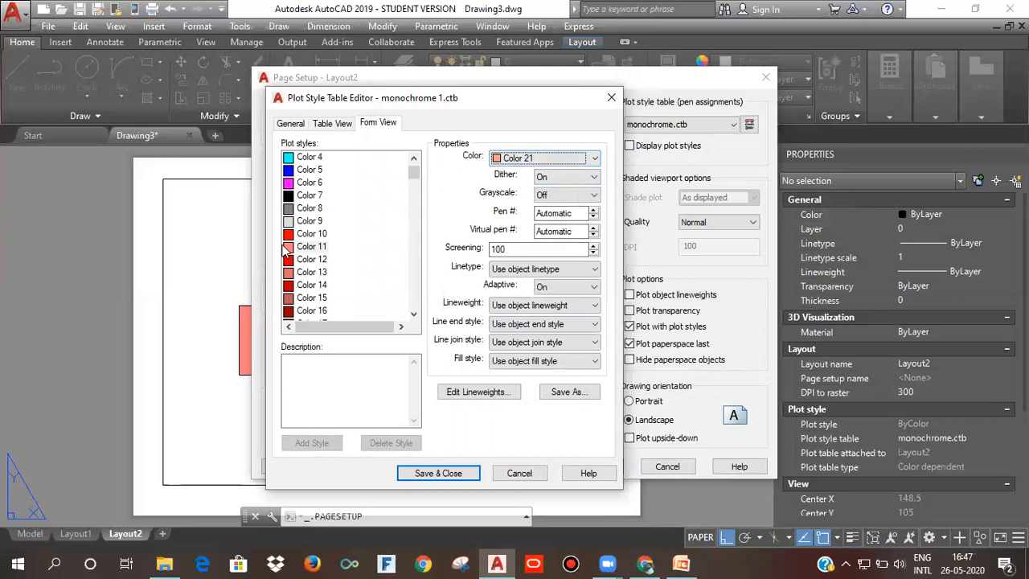
Set the plotted color of the Color 21 plot style to index color 71.
{"action": "left_click_drag", "start_coordinate": [413, 174], "coordinate": [415, 184]}
{"action": "left_click", "coordinate": [320, 184]}
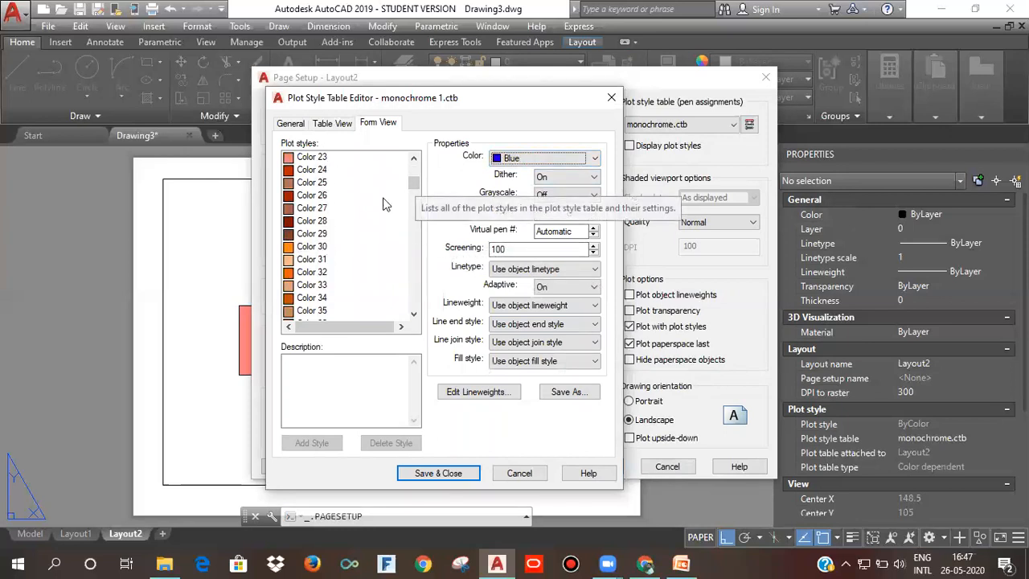
{"action": "scroll", "coordinate": [415, 188], "scroll_direction": "up", "scroll_amount": 3}
{"action": "left_click", "coordinate": [320, 222]}
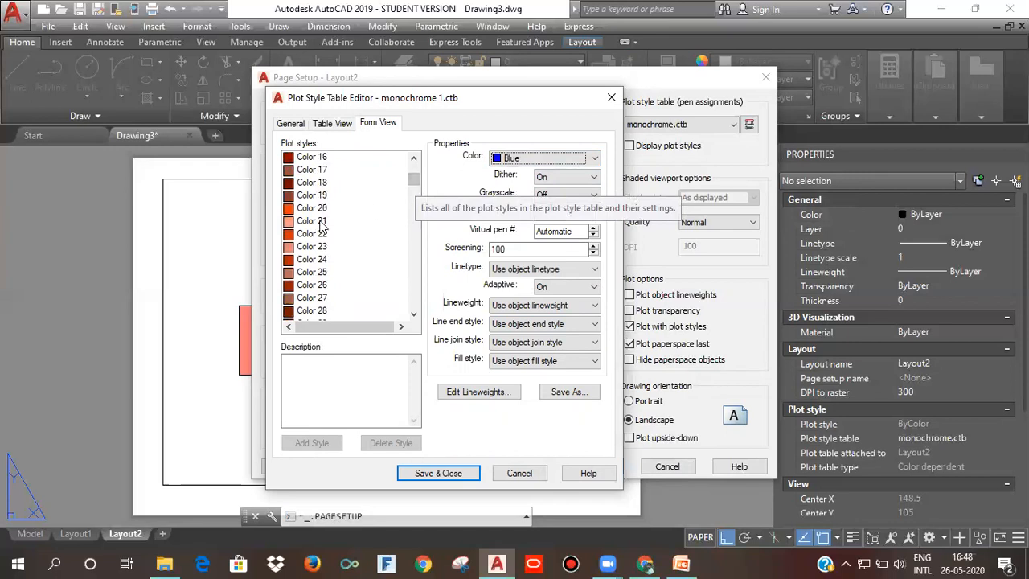
{"action": "left_click", "coordinate": [563, 157]}
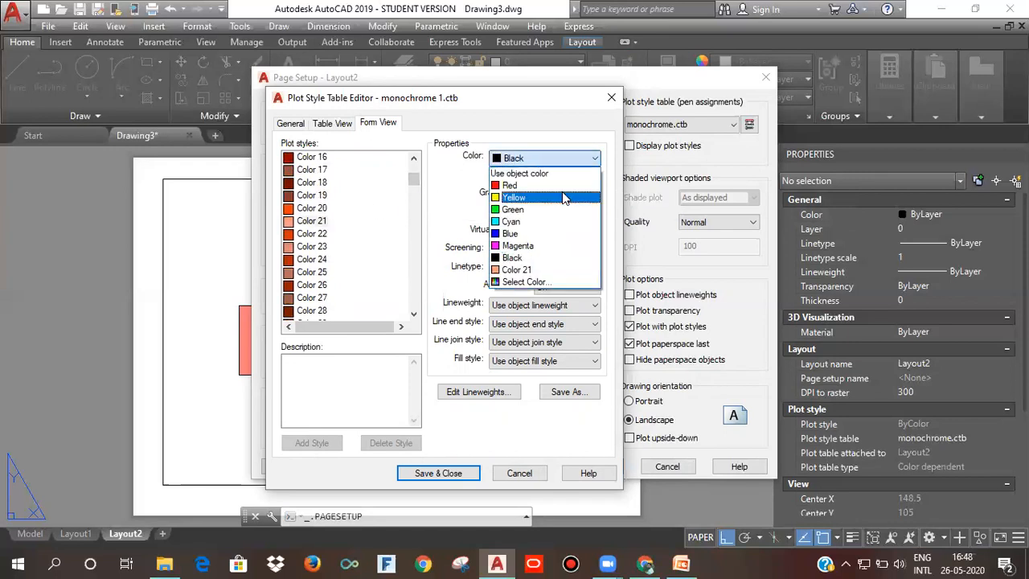
{"action": "left_click", "coordinate": [523, 283]}
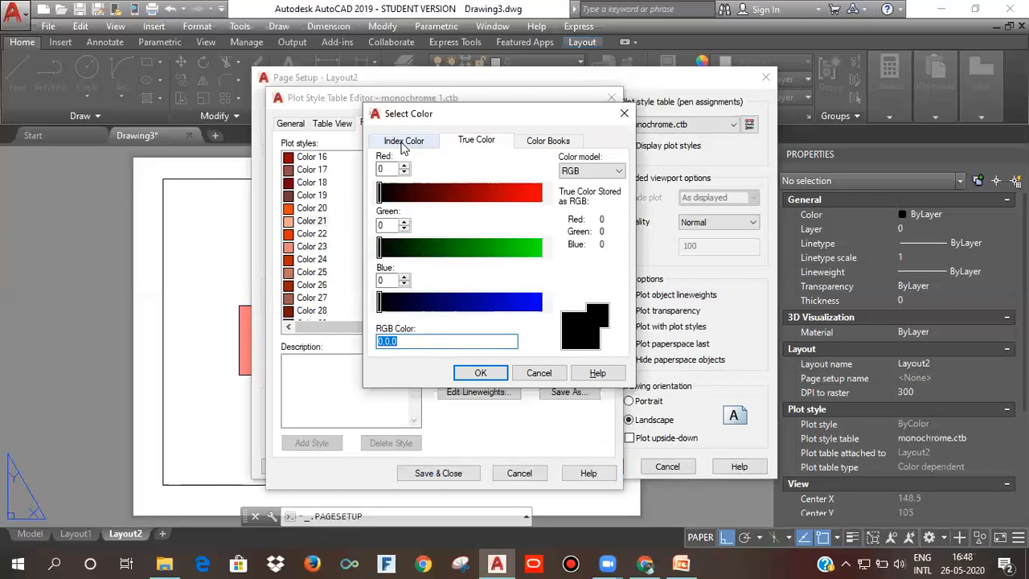
{"action": "left_click", "coordinate": [404, 141]}
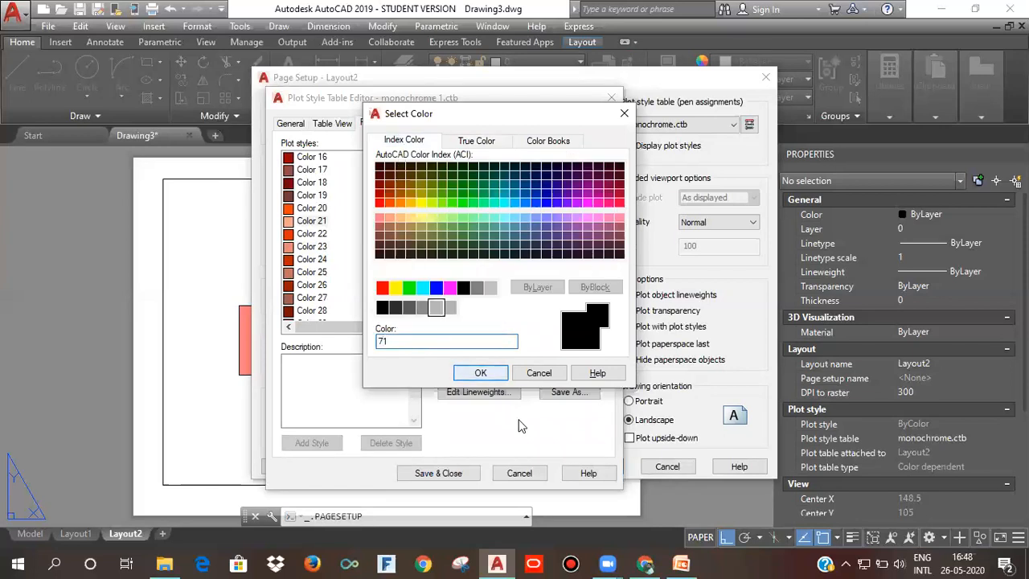
{"action": "left_click", "coordinate": [480, 373]}
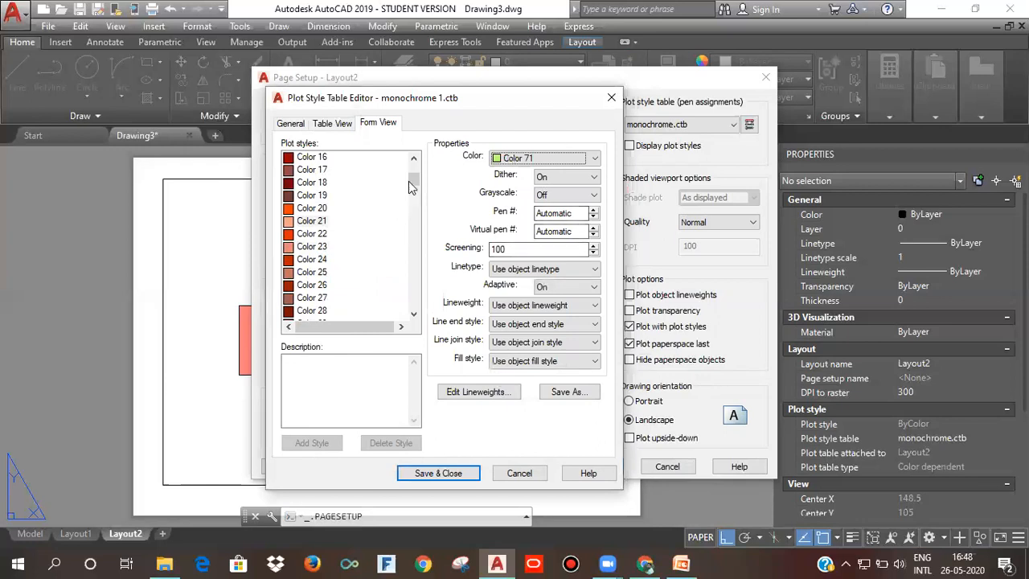
Set the plotted color of the Color 71 plot style to index color 11, and save and close the table.
{"action": "scroll", "coordinate": [357, 247], "scroll_direction": "down", "scroll_amount": 6}
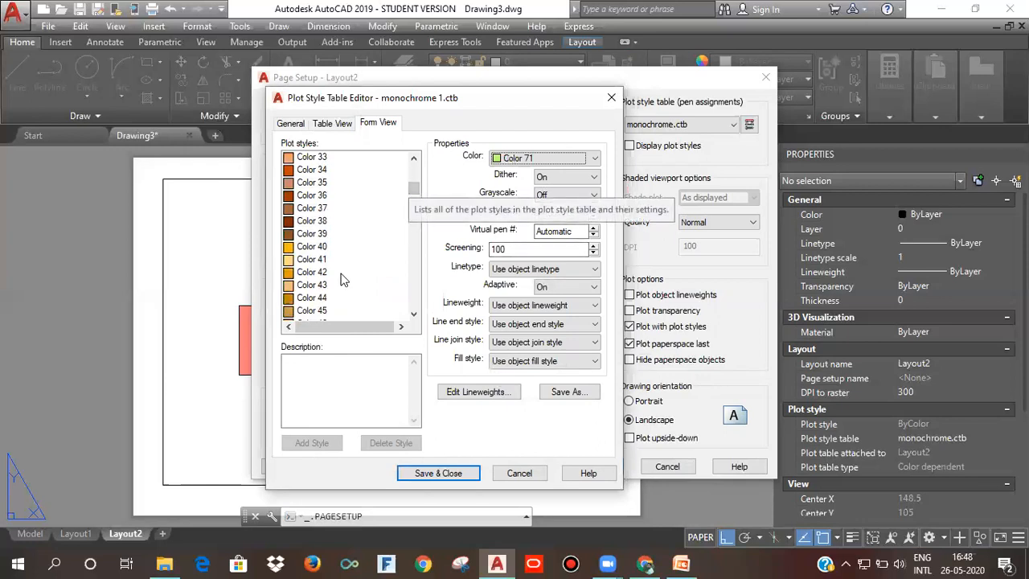
{"action": "left_click_drag", "start_coordinate": [410, 193], "coordinate": [415, 212]}
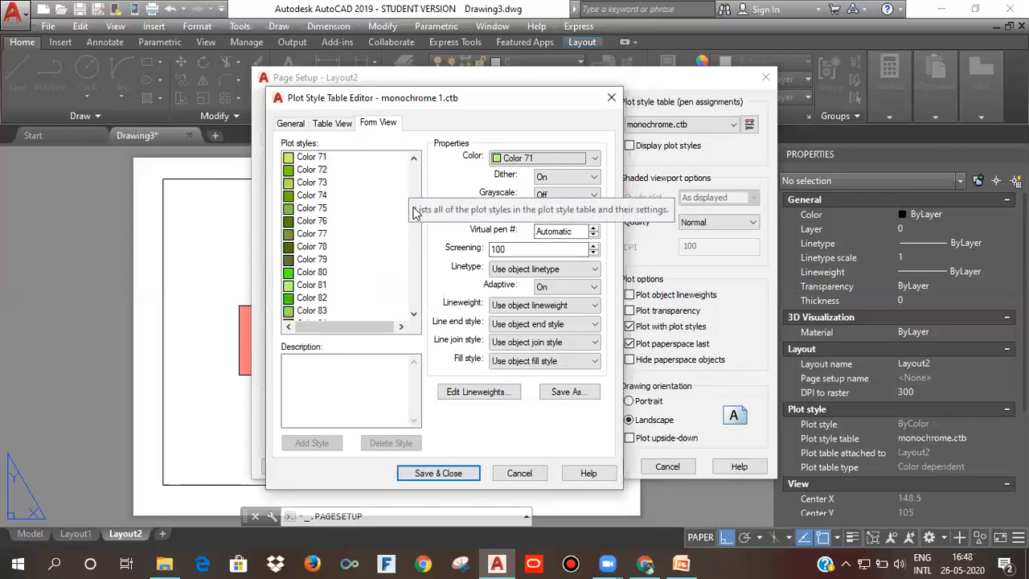
{"action": "scroll", "coordinate": [415, 211], "scroll_direction": "down", "scroll_amount": 1}
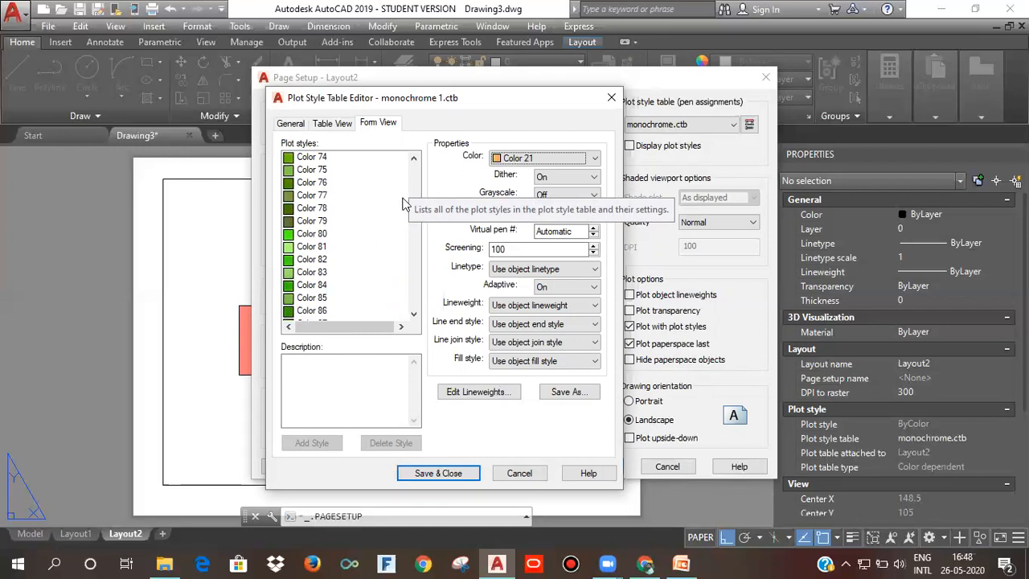
{"action": "scroll", "coordinate": [413, 217], "scroll_direction": "up", "scroll_amount": 3}
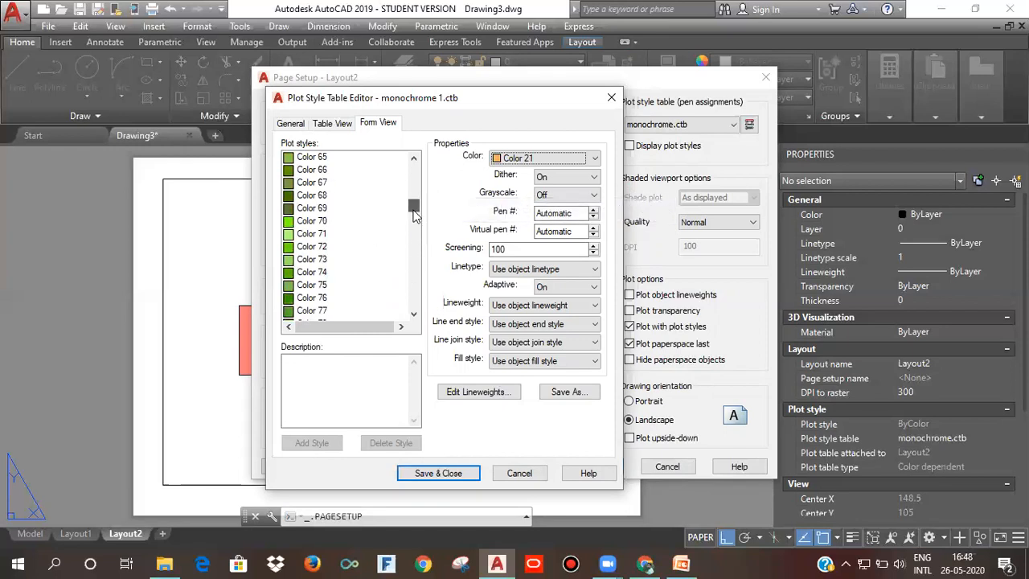
{"action": "left_click", "coordinate": [345, 234]}
{"action": "left_click", "coordinate": [517, 158]}
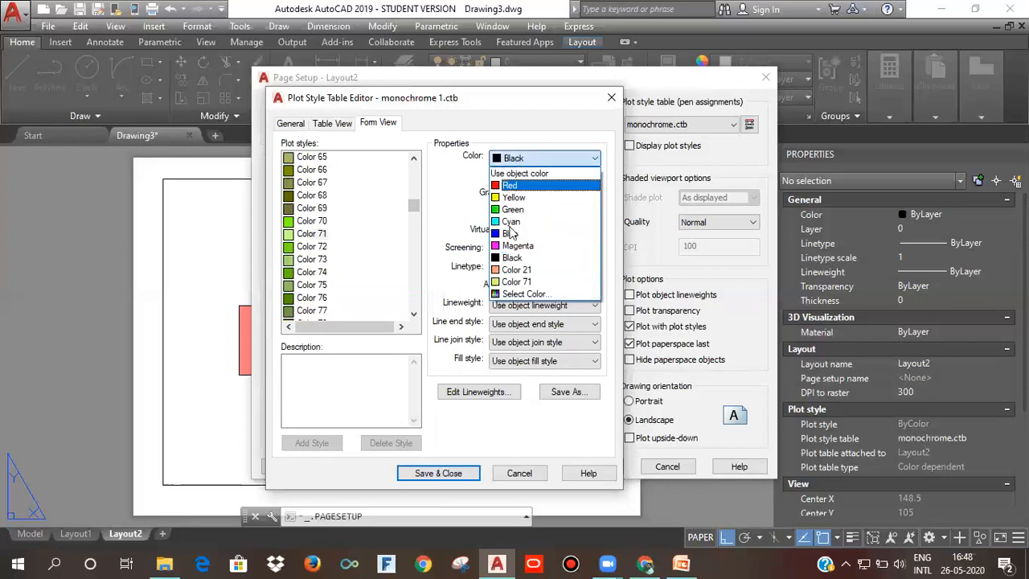
{"action": "left_click", "coordinate": [544, 294]}
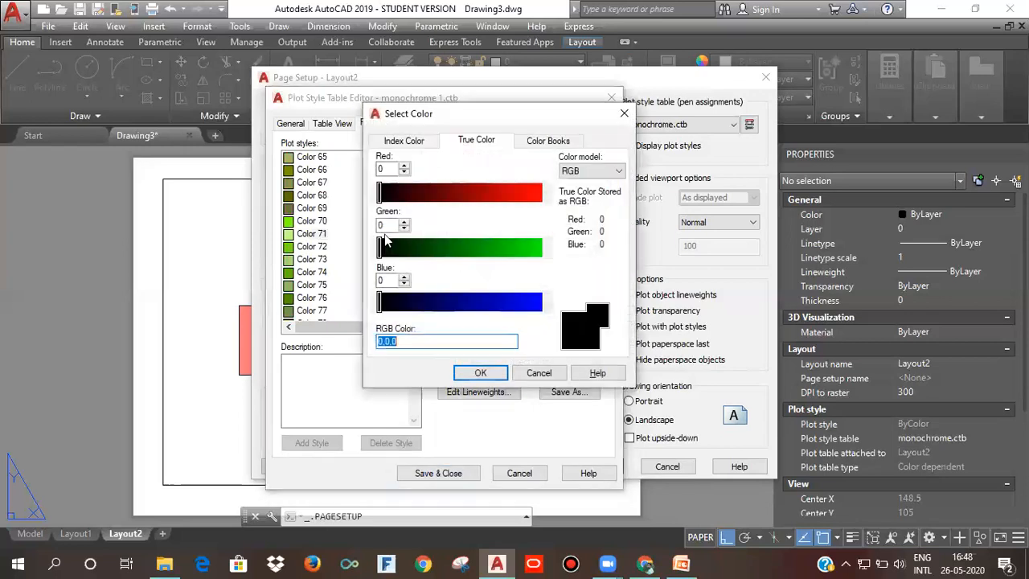
{"action": "left_click", "coordinate": [403, 142]}
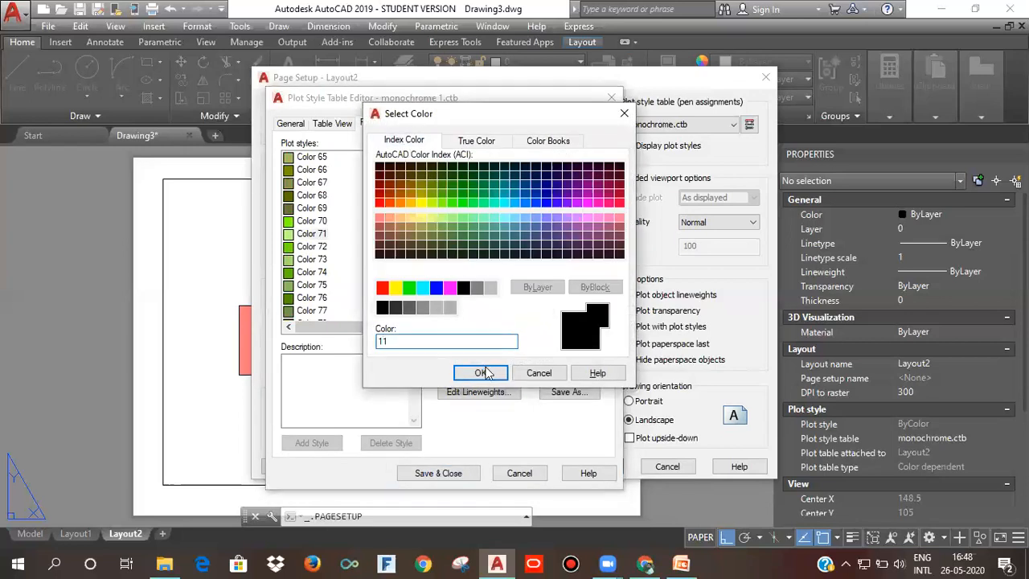
{"action": "left_click", "coordinate": [483, 373]}
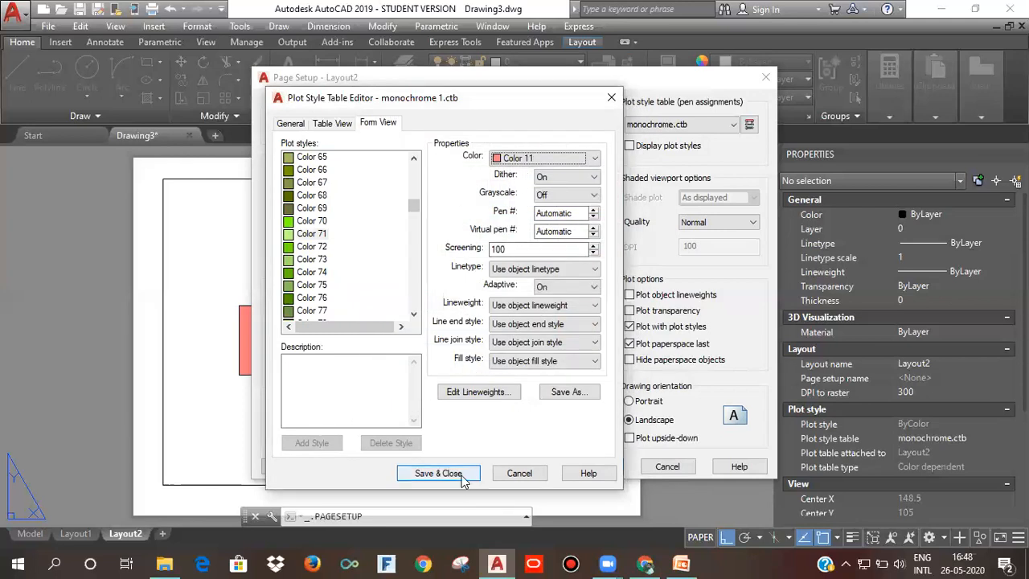
{"action": "left_click", "coordinate": [439, 474]}
Assign the monochrome 1.ctb plot style table to Layout2's page setup and preview the plot.
{"action": "left_click", "coordinate": [680, 126]}
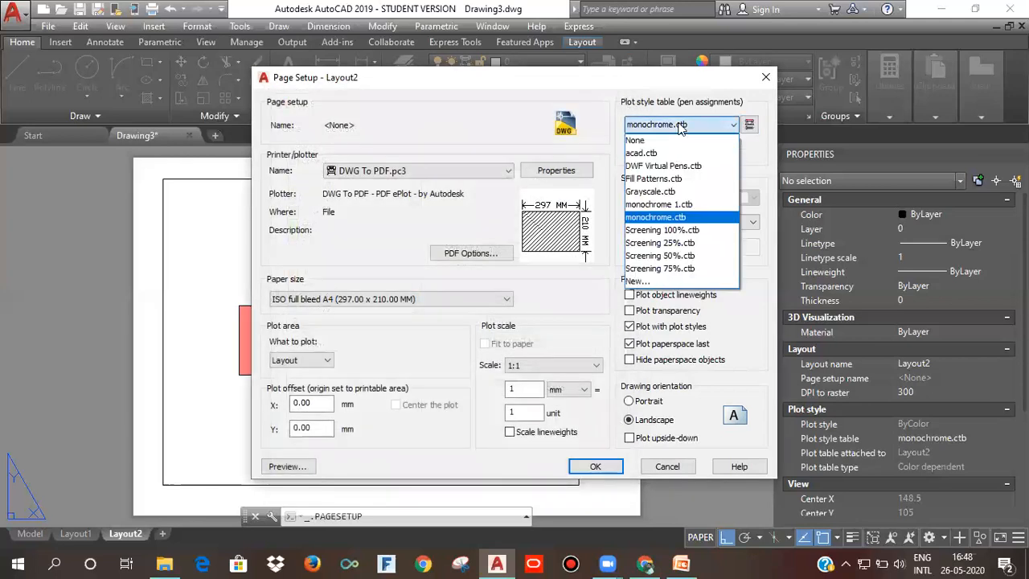
{"action": "left_click", "coordinate": [659, 204]}
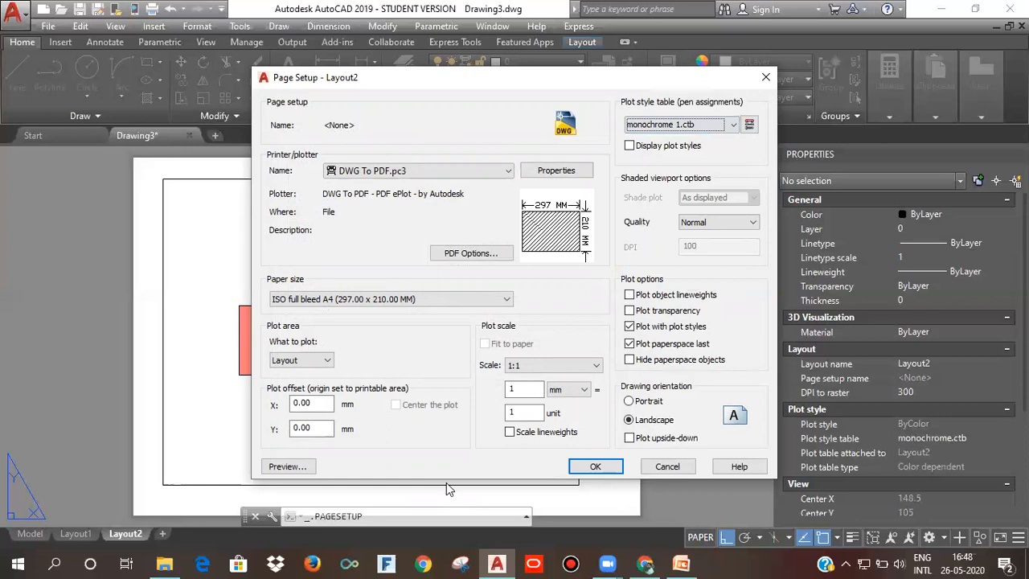
{"action": "left_click", "coordinate": [314, 465]}
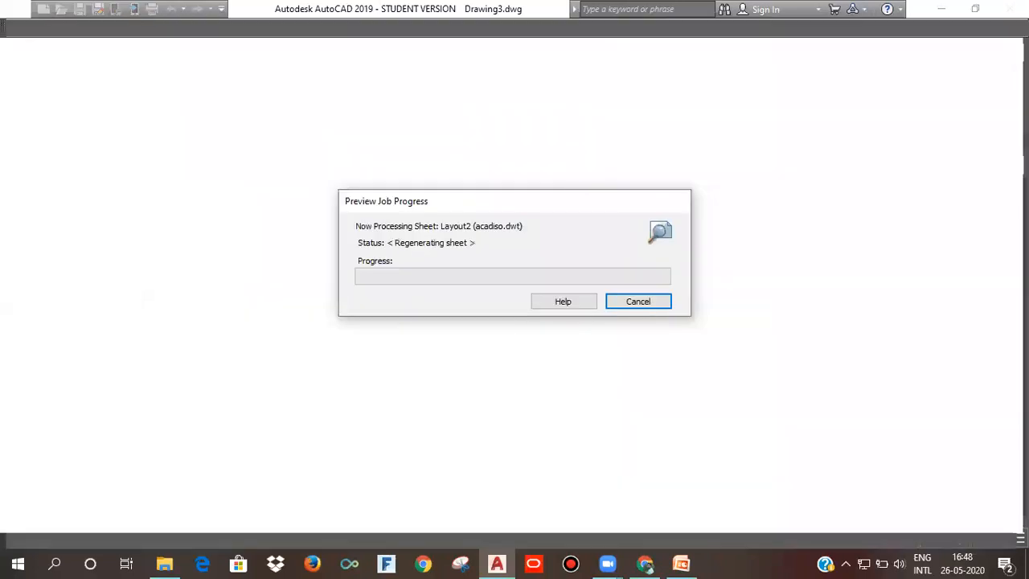